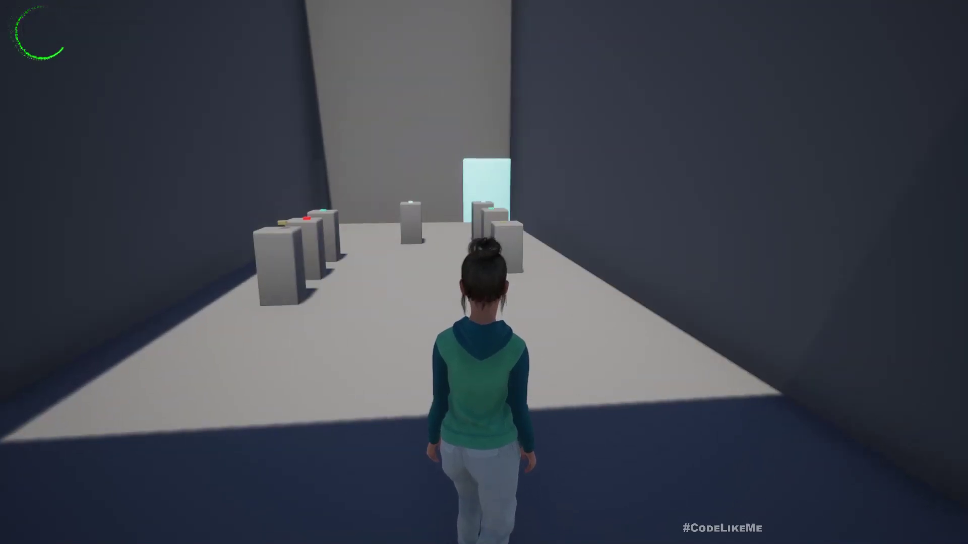
Walk the character forward down the corridor toward the item pillars.
{"action": "key", "text": "w"}
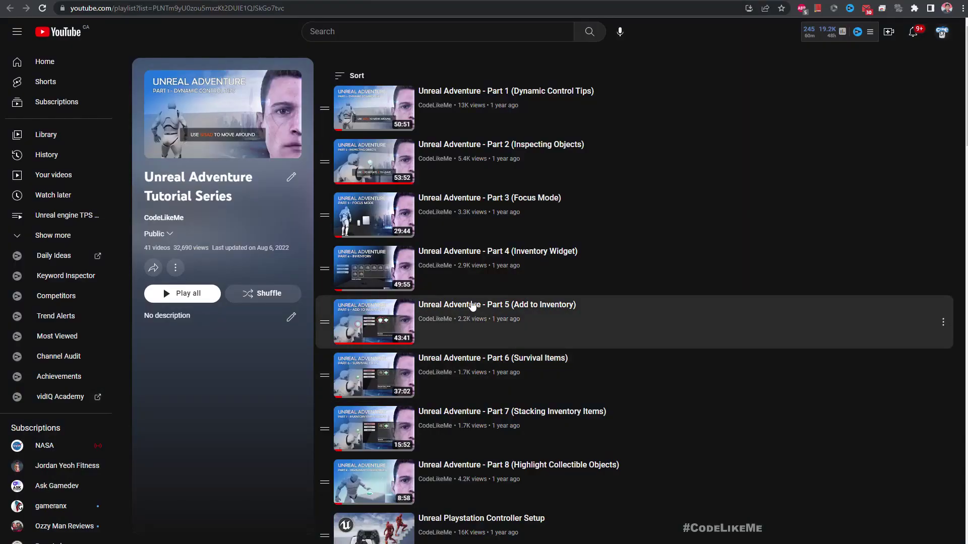
{"action": "scroll", "coordinate": [471, 305], "scroll_direction": "down", "scroll_amount": 4}
{"action": "scroll", "coordinate": [885, 304], "scroll_direction": "down", "scroll_amount": 20}
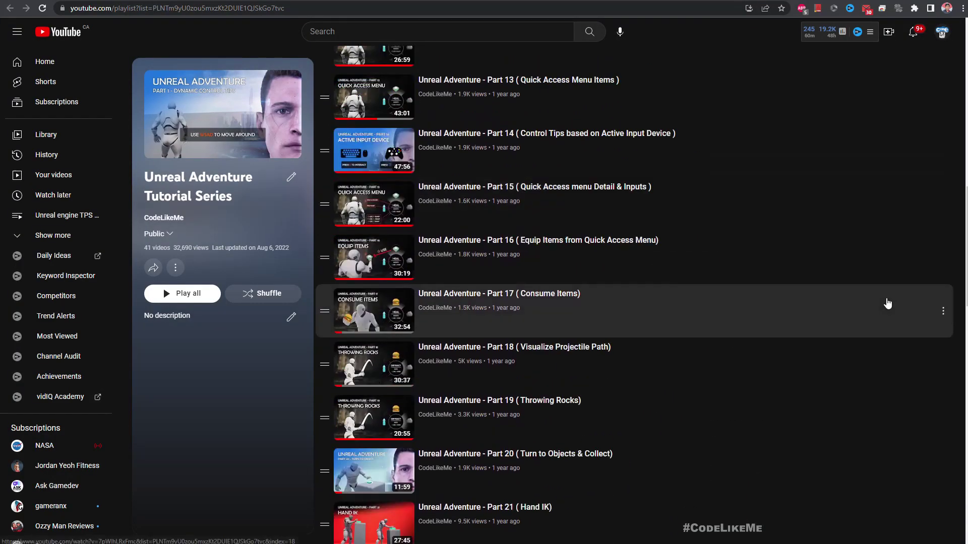
{"action": "scroll", "coordinate": [882, 303], "scroll_direction": "down", "scroll_amount": 10}
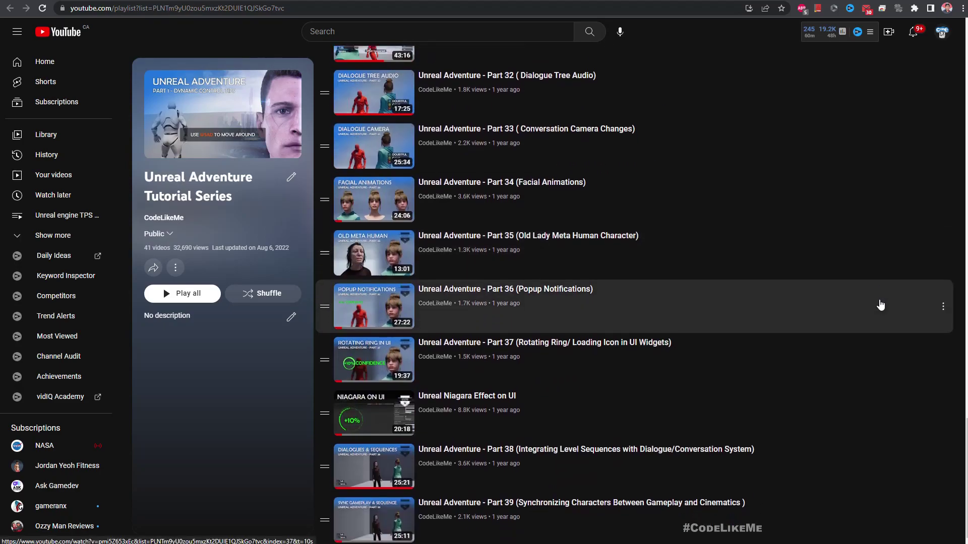
{"action": "scroll", "coordinate": [829, 307], "scroll_direction": "up", "scroll_amount": 12}
{"action": "scroll", "coordinate": [829, 307], "scroll_direction": "up", "scroll_amount": 20}
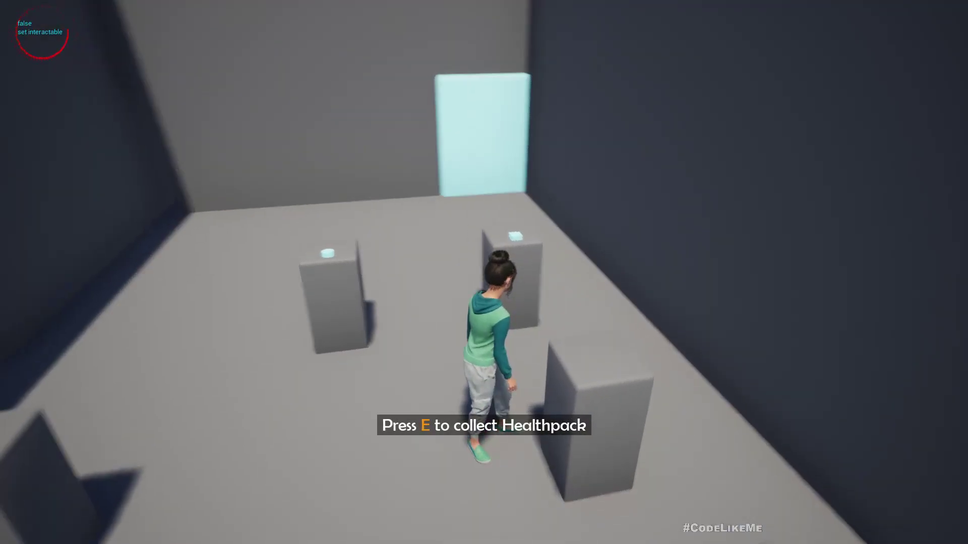
Collect the Healthpack and scroll the item wheel through Heal, Distract and Affect, then close it.
{"action": "key", "text": "e"}
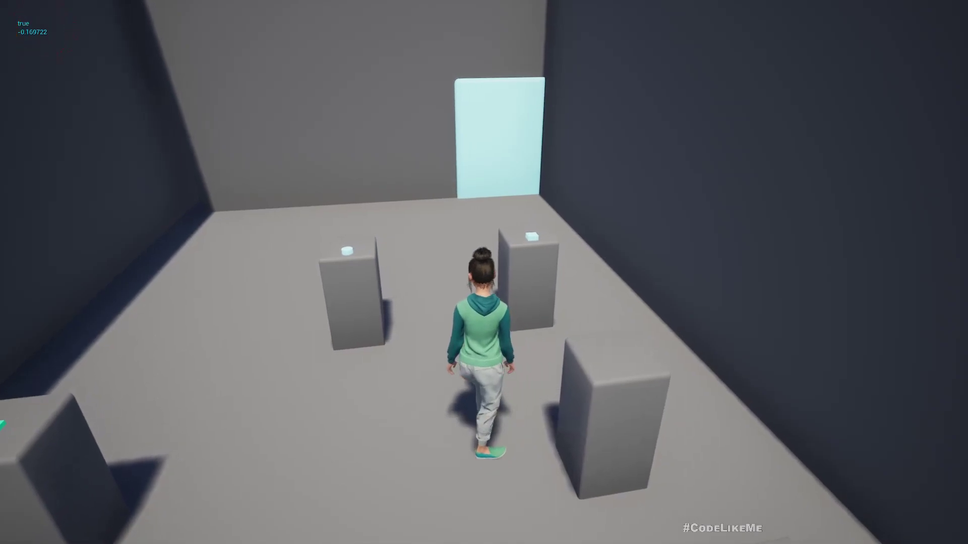
{"action": "scroll", "coordinate": [766, 275], "scroll_direction": "down", "scroll_amount": 3}
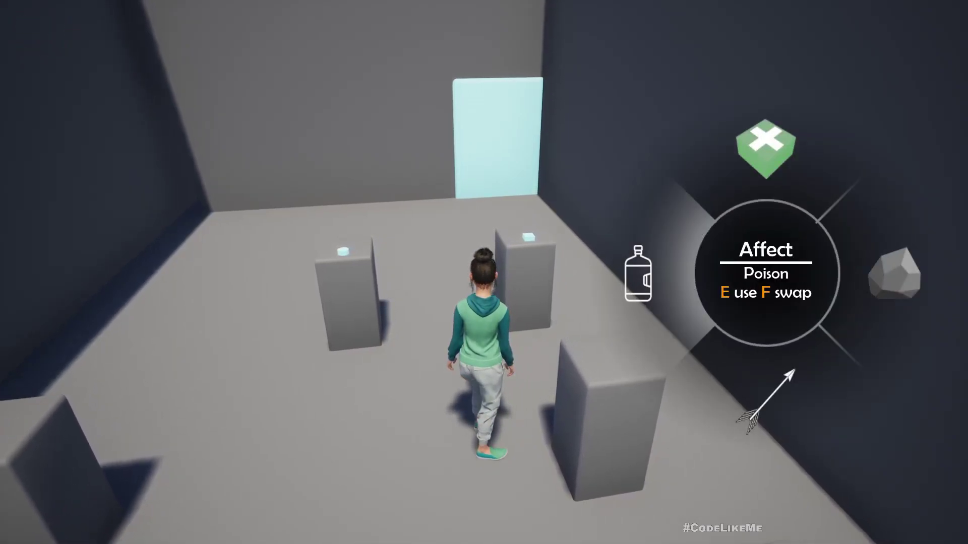
{"action": "scroll", "coordinate": [766, 274], "scroll_direction": "down", "scroll_amount": 1}
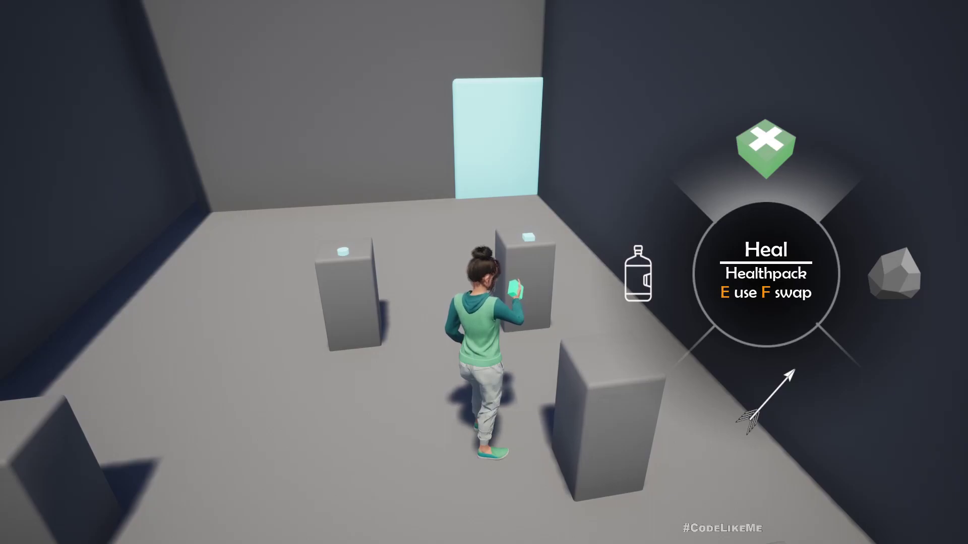
{"action": "key", "text": "Tab"}
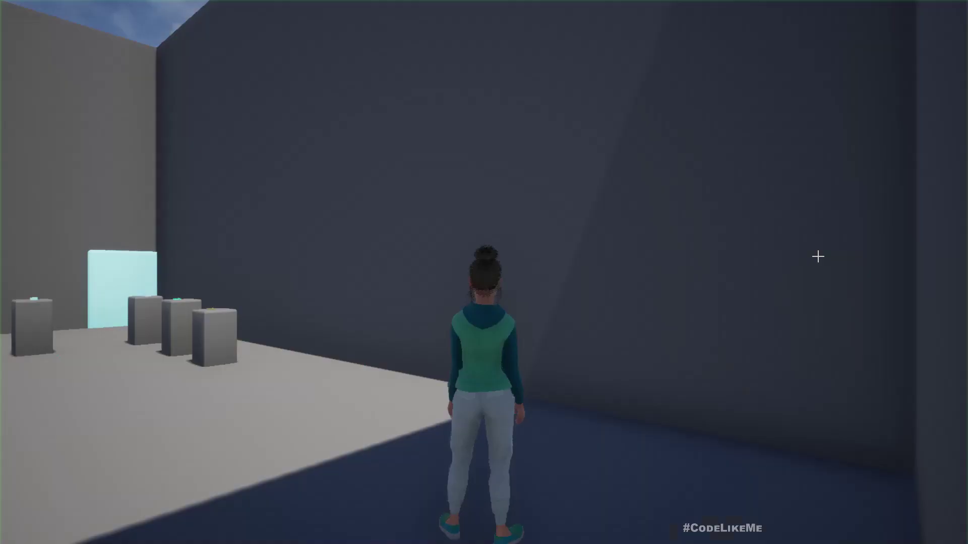
Run down the corridor, collect the stone from the pillar and open the cyan door.
{"action": "left_click", "coordinate": [650, 217]}
{"action": "key", "text": "w"}
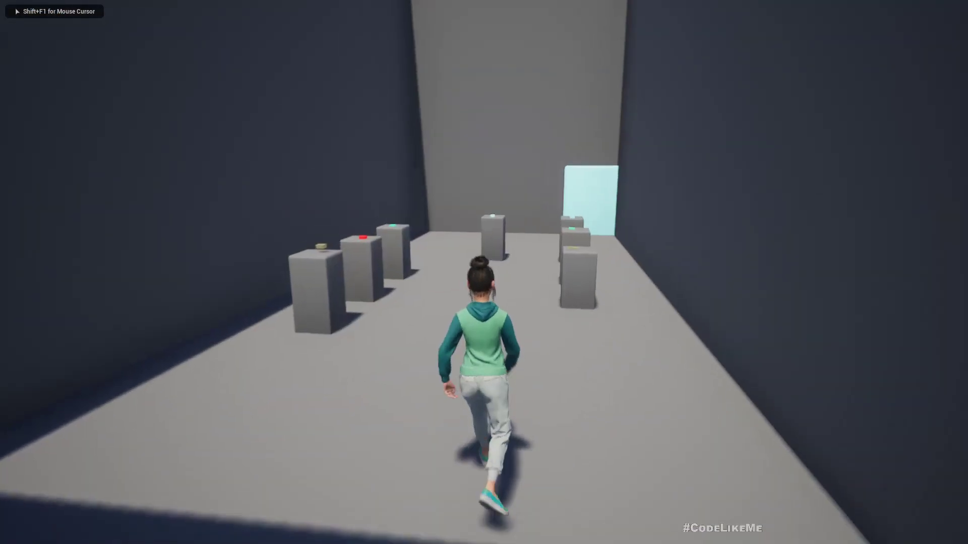
{"action": "key", "text": "w"}
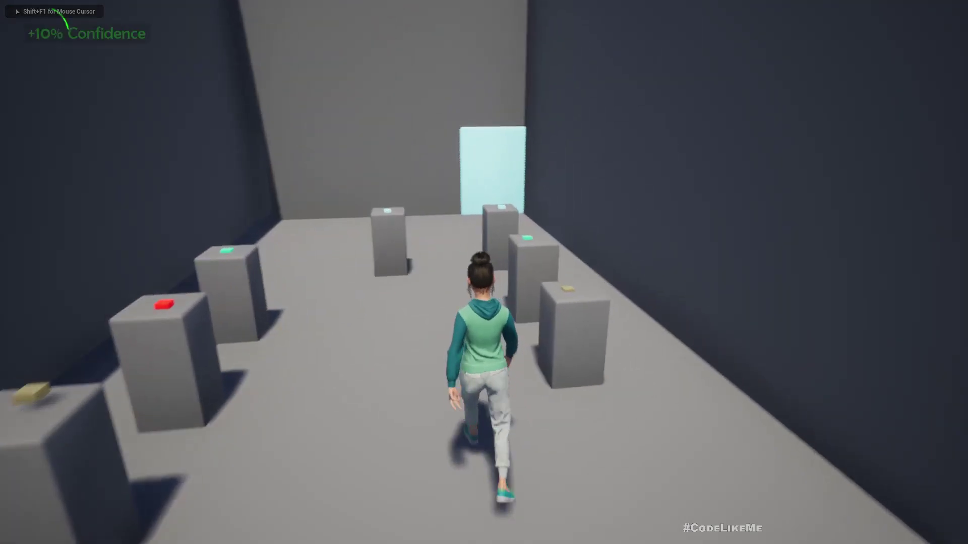
{"action": "key", "text": "w"}
{"action": "key", "text": "e"}
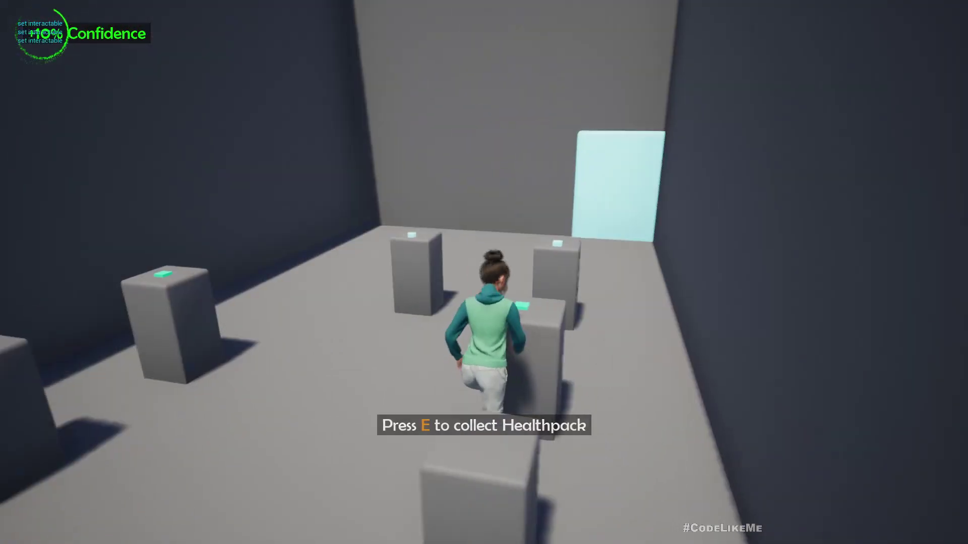
{"action": "key", "text": "w"}
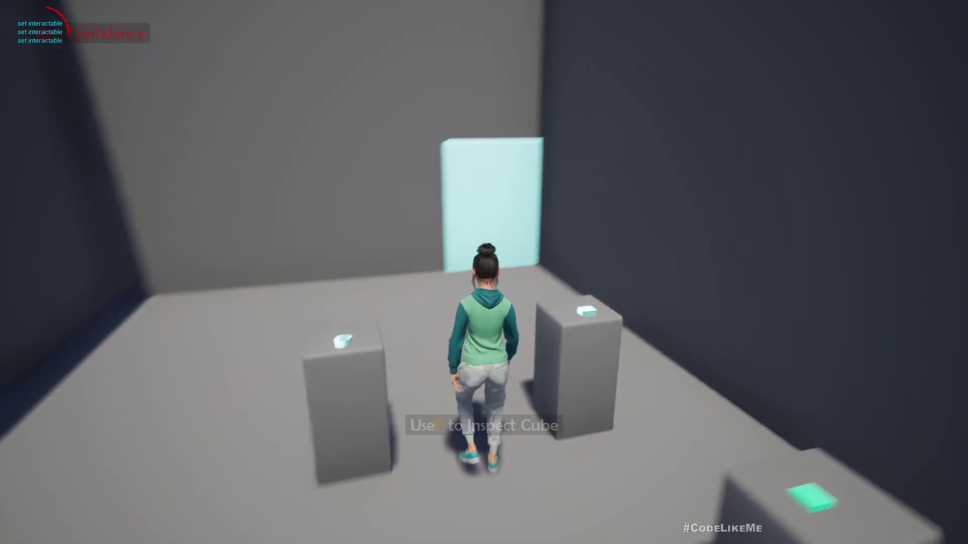
{"action": "key", "text": "w"}
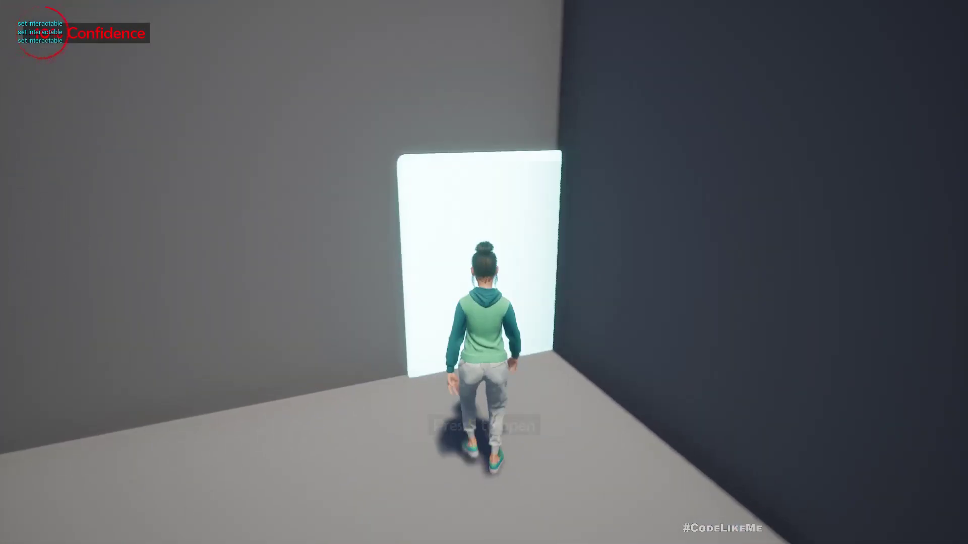
{"action": "key", "text": "e"}
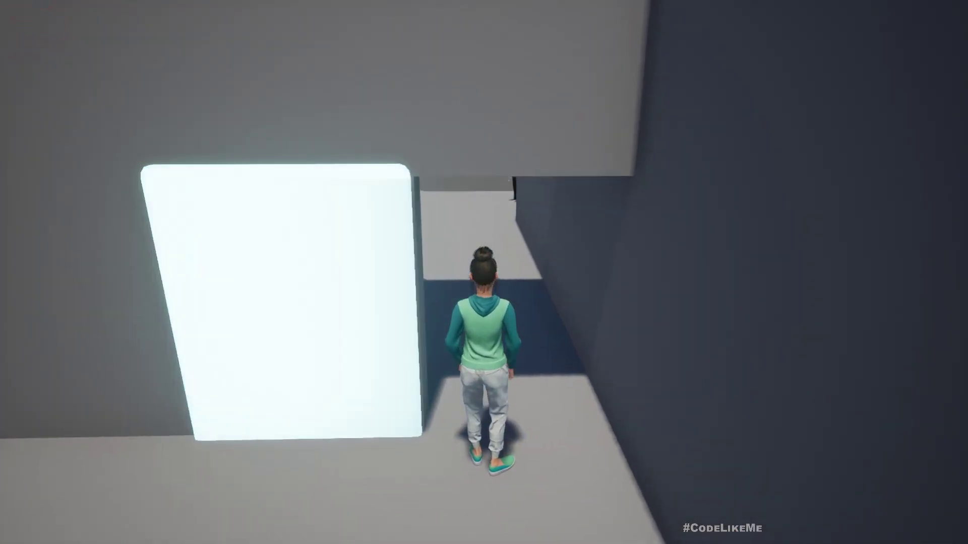
Walk through the passage to the woman and choose Talk.
{"action": "key", "text": "w"}
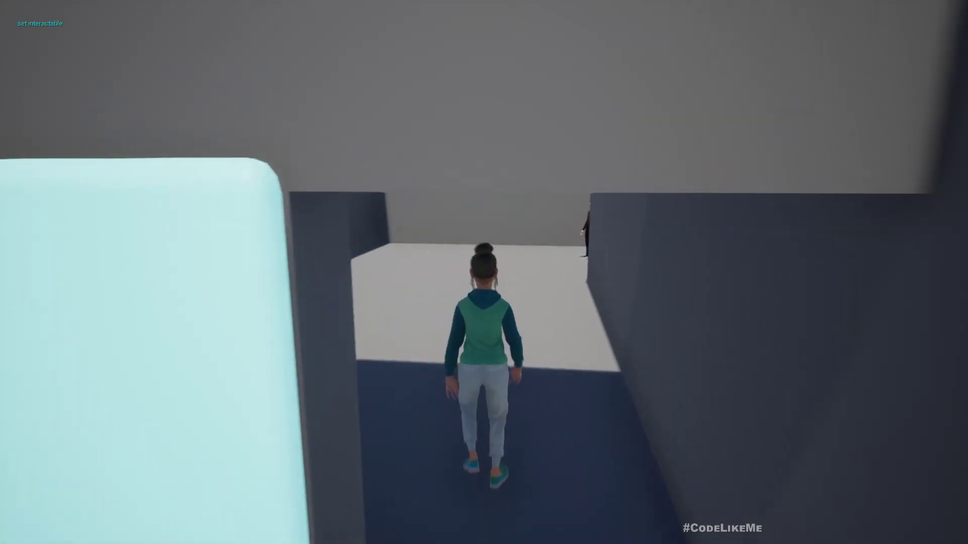
{"action": "key", "text": "w"}
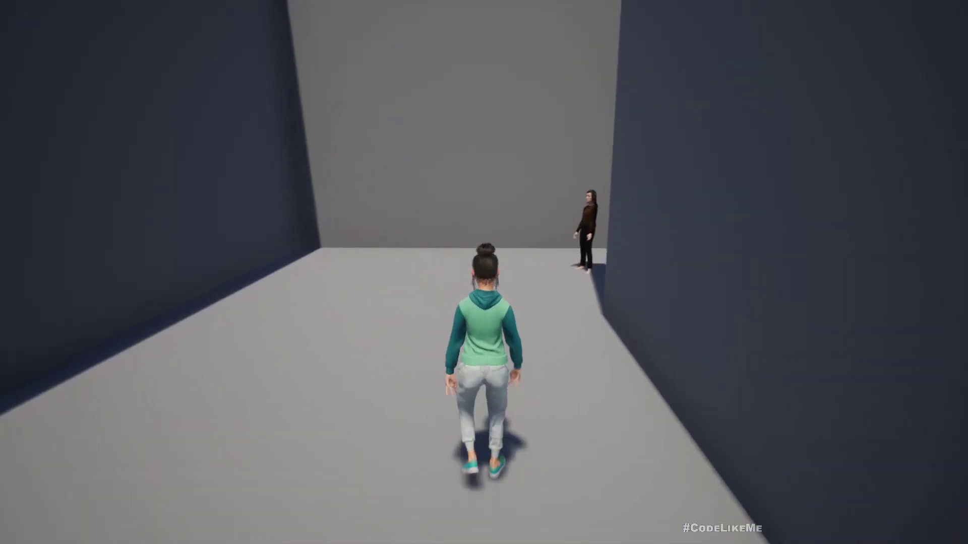
{"action": "key", "text": "w"}
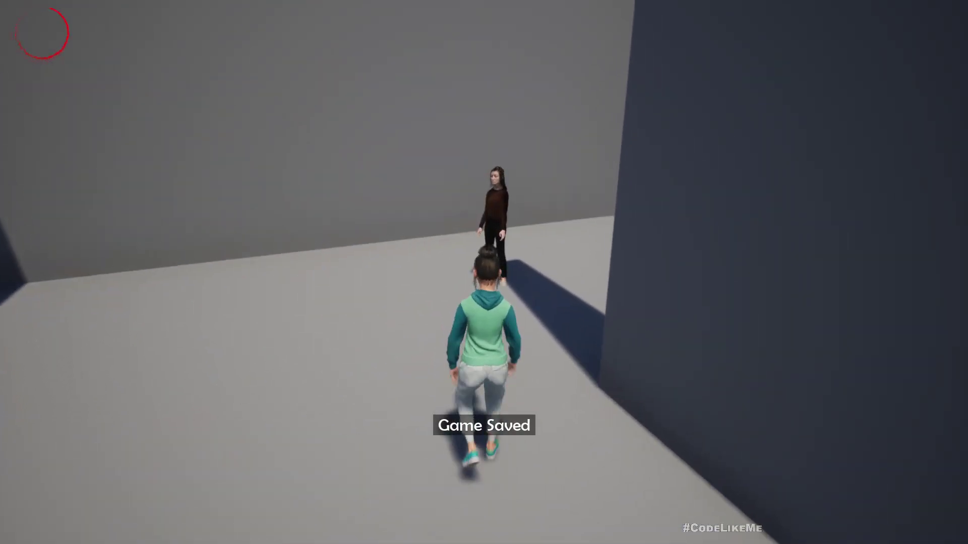
{"action": "key", "text": "w"}
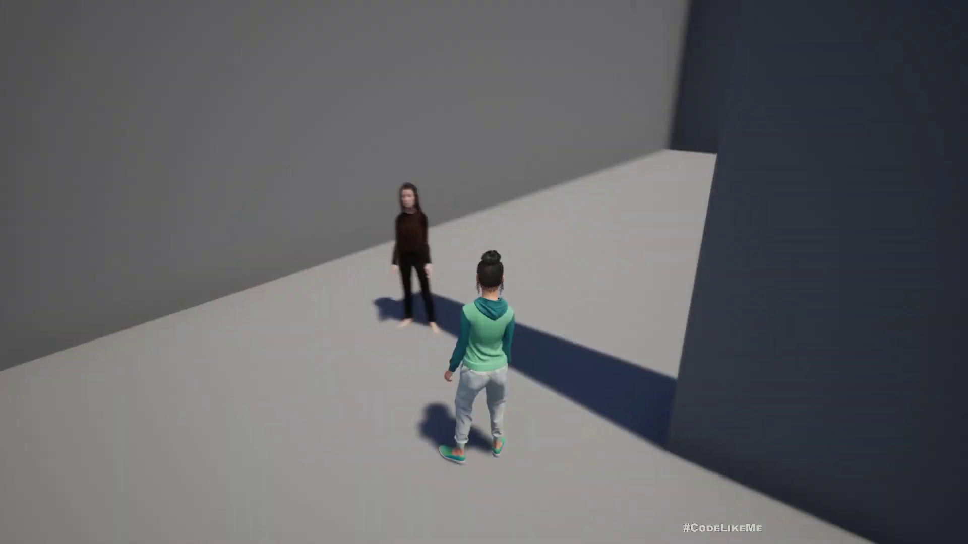
{"action": "key", "text": "w"}
{"action": "key", "text": "e"}
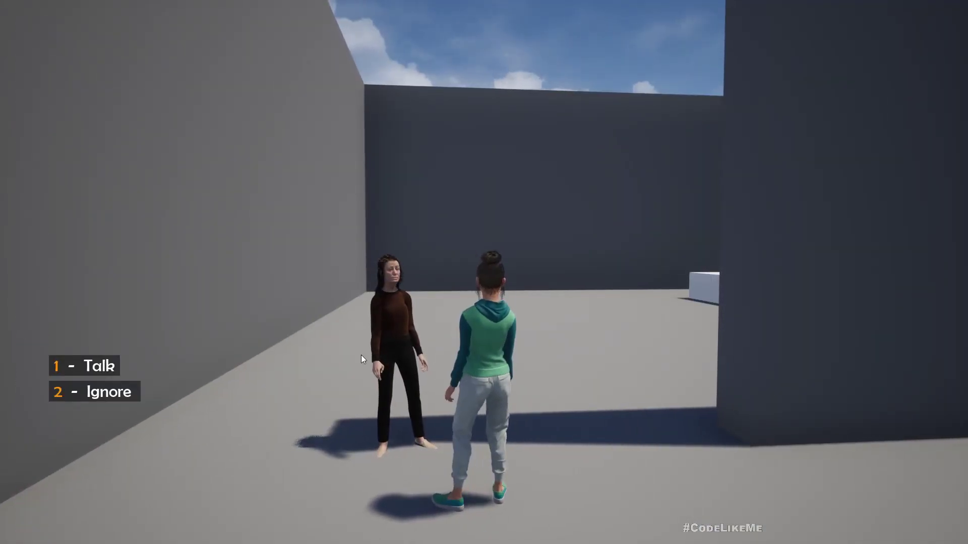
{"action": "key", "text": "1"}
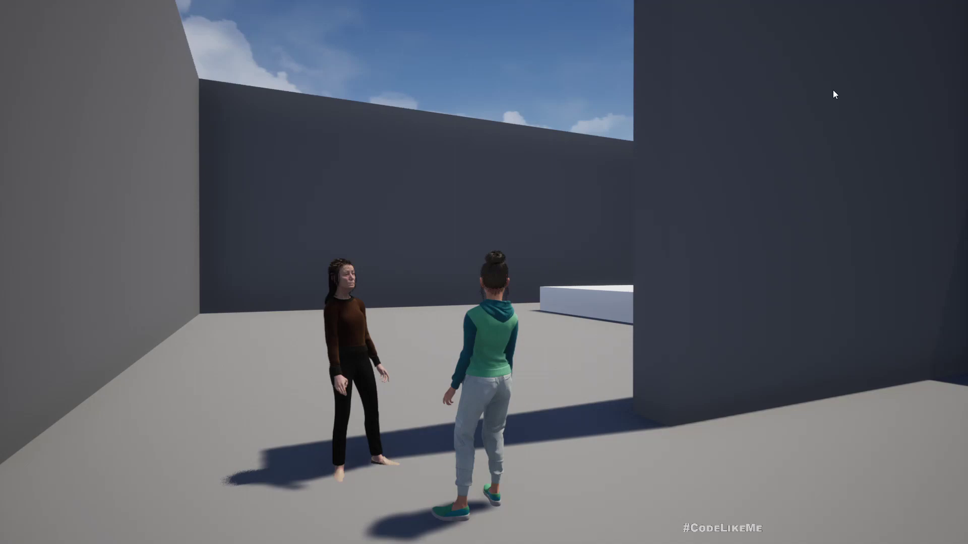
Retake control and run past the pillar toward the white platform.
{"action": "left_click", "coordinate": [597, 208]}
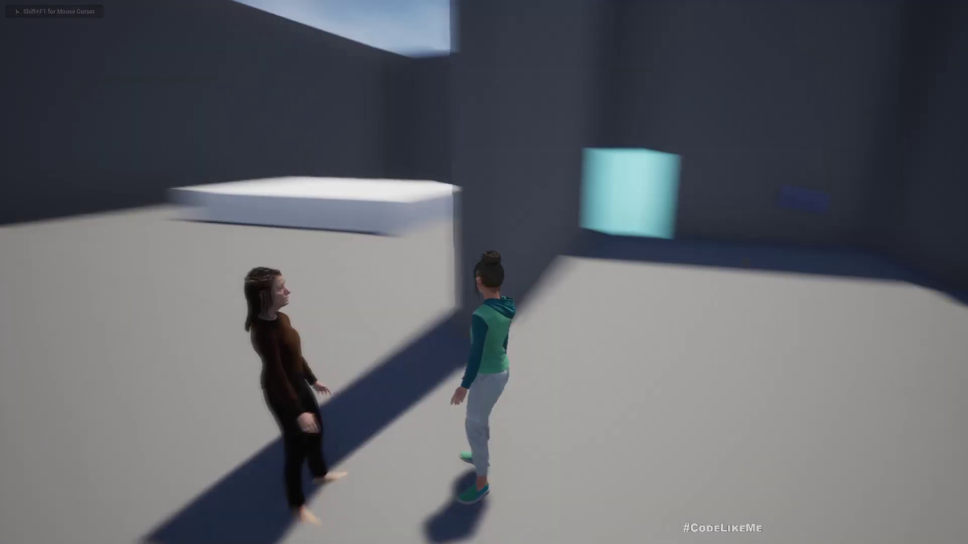
{"action": "key", "text": "a"}
{"action": "key", "text": "w"}
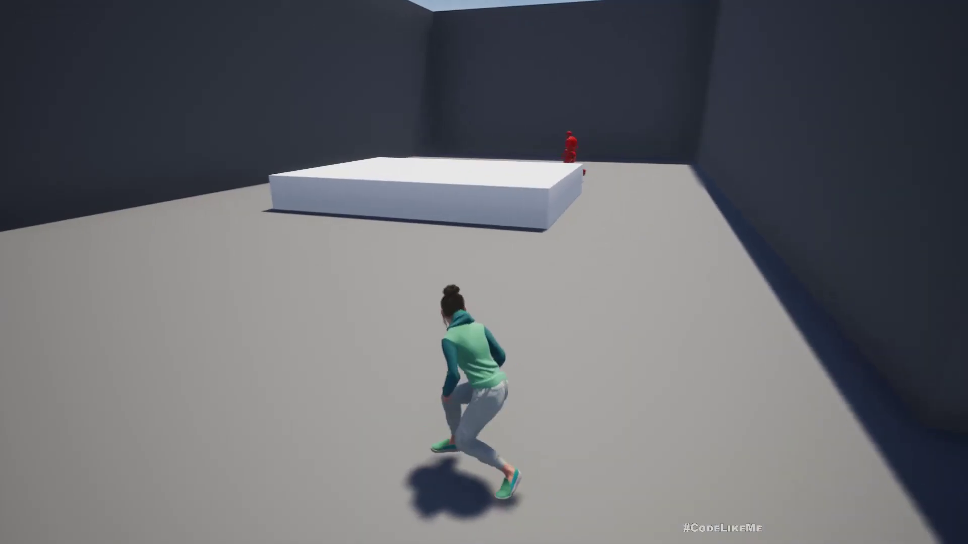
Release game control with Shift+F1 and scroll the playlist down to Parts 32–39.
{"action": "key", "text": "shift+F1"}
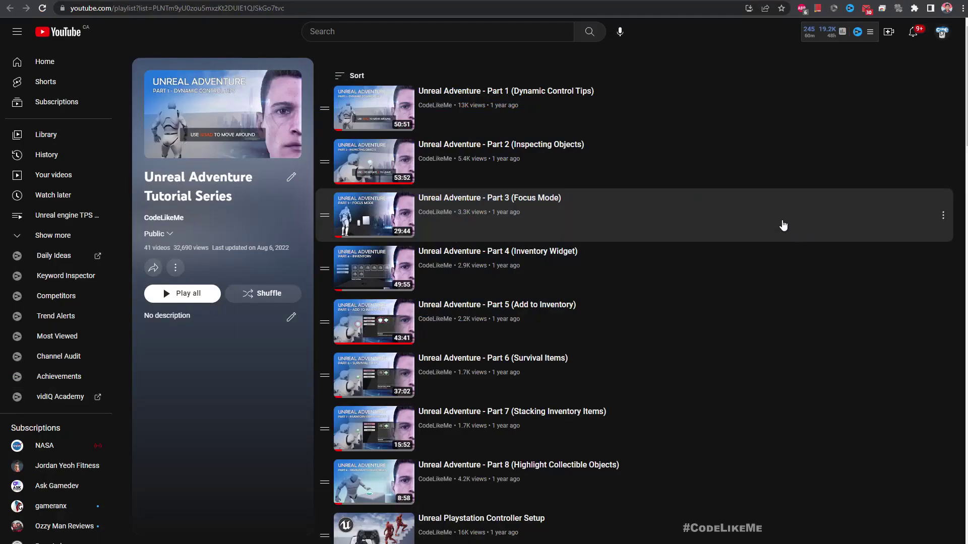
{"action": "scroll", "coordinate": [783, 225], "scroll_direction": "down", "scroll_amount": 9}
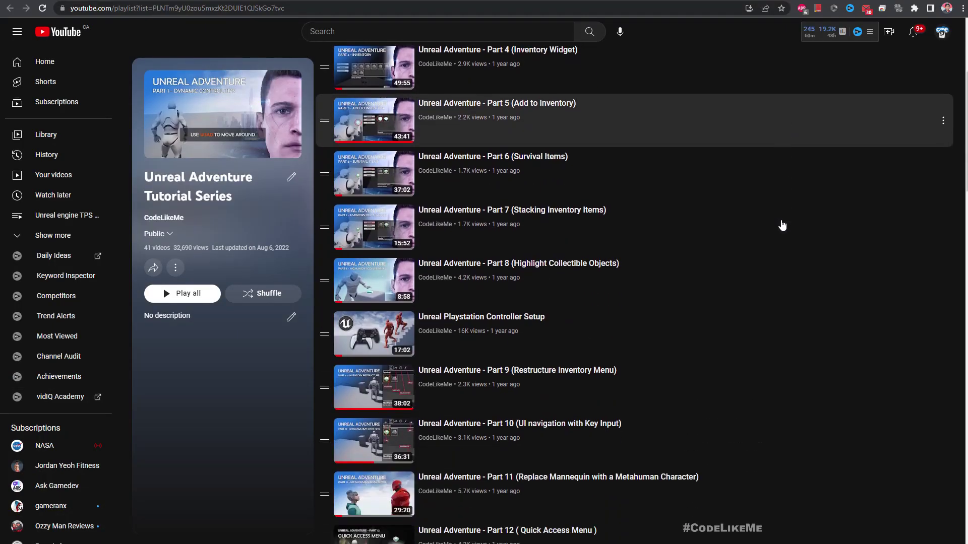
{"action": "scroll", "coordinate": [782, 225], "scroll_direction": "down", "scroll_amount": 12}
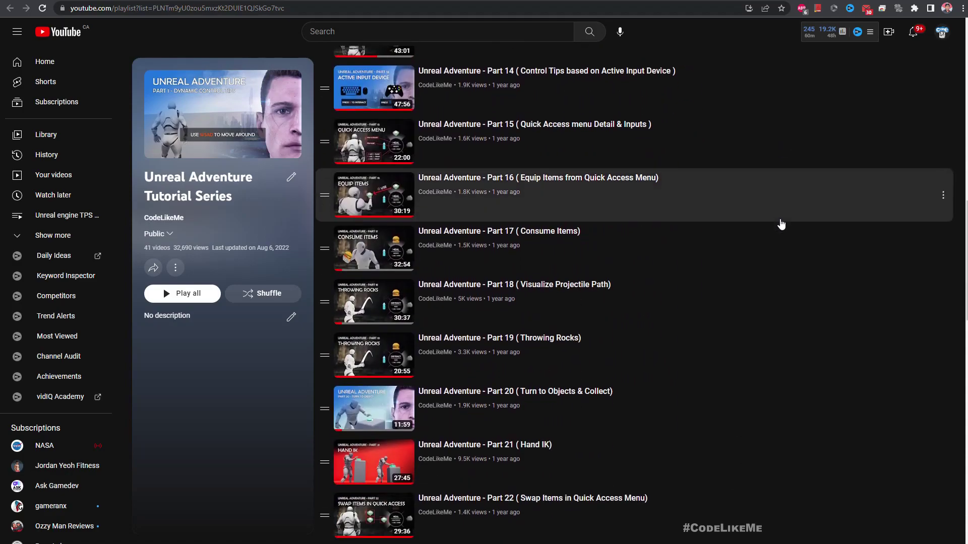
{"action": "scroll", "coordinate": [780, 224], "scroll_direction": "down", "scroll_amount": 12}
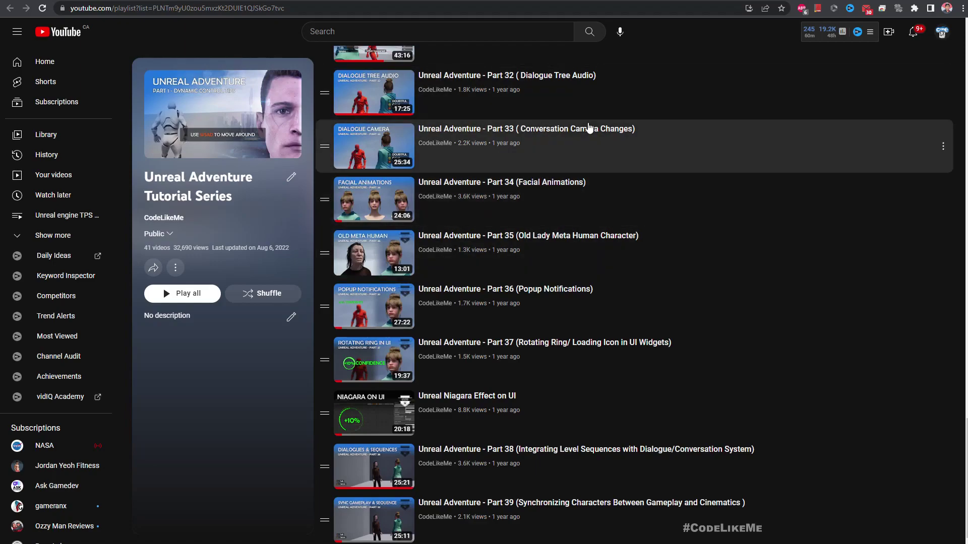
Back in Unreal, close Project Settings and select ThirdPersonCharacter_MH in the level.
{"action": "key", "text": "alt+Tab"}
{"action": "right_click_drag", "start_coordinate": [473, 244], "coordinate": [470, 235]}
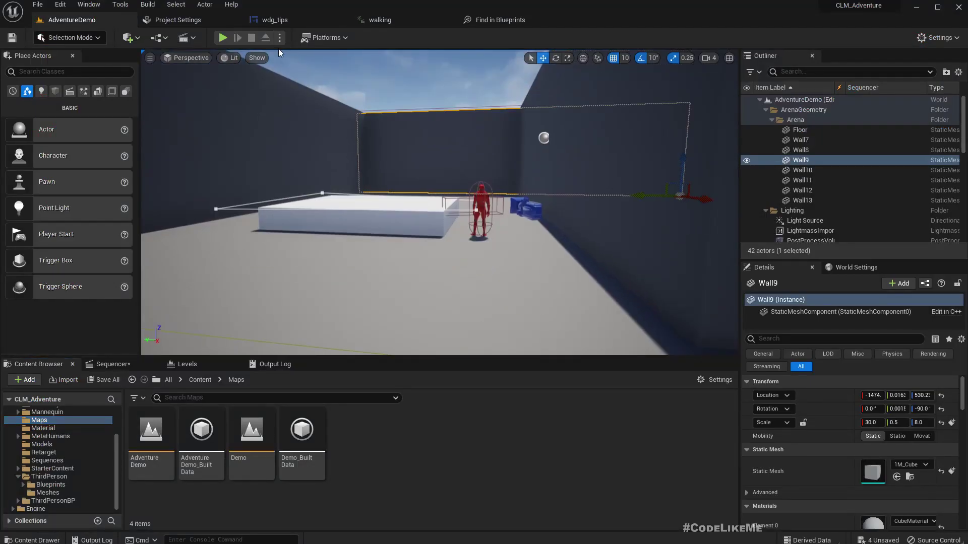
{"action": "left_click", "coordinate": [233, 20]}
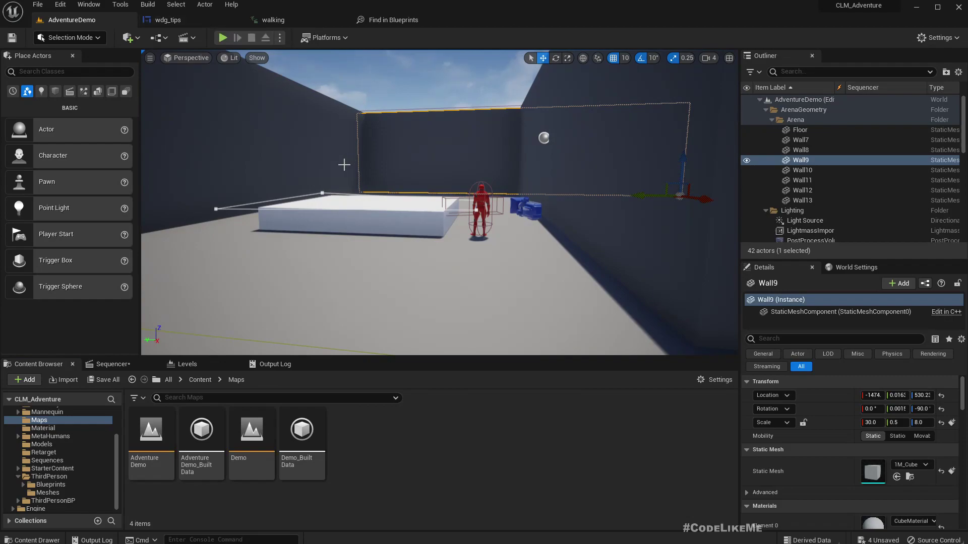
{"action": "key", "text": "w"}
{"action": "mouse_move", "coordinate": [496, 232]}
{"action": "right_mouse_down"}
{"action": "mouse_move", "coordinate": [495, 224]}
{"action": "mouse_move", "coordinate": [660, 267]}
{"action": "mouse_move", "coordinate": [564, 229]}
{"action": "mouse_move", "coordinate": [481, 216]}
{"action": "mouse_move", "coordinate": [499, 230]}
{"action": "right_mouse_up"}
{"action": "key", "text": "w"}
{"action": "key", "text": "w"}
{"action": "left_click", "coordinate": [493, 232]}
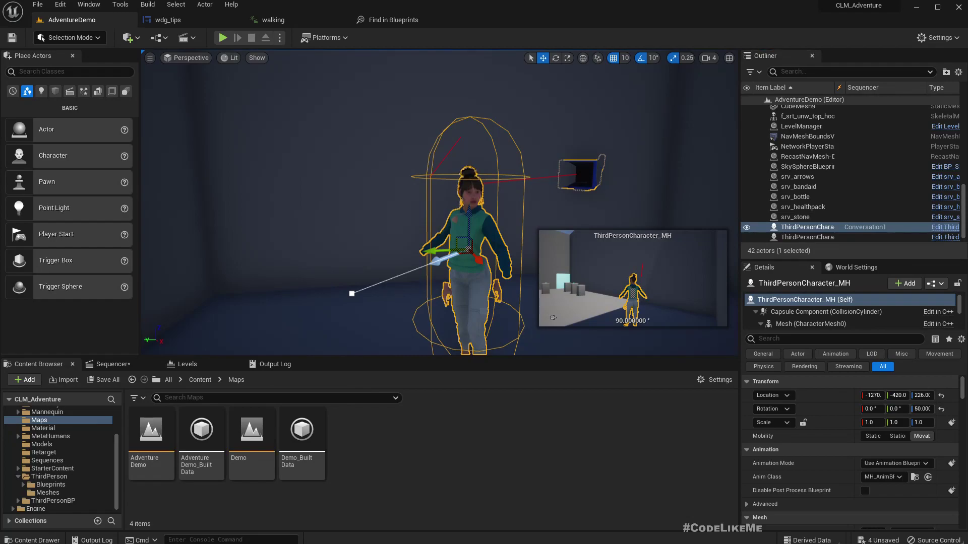
Open the character's Blueprint and browse from the Mesh's Anim Class to MH_AnimBP.
{"action": "key", "text": "ctrl+e"}
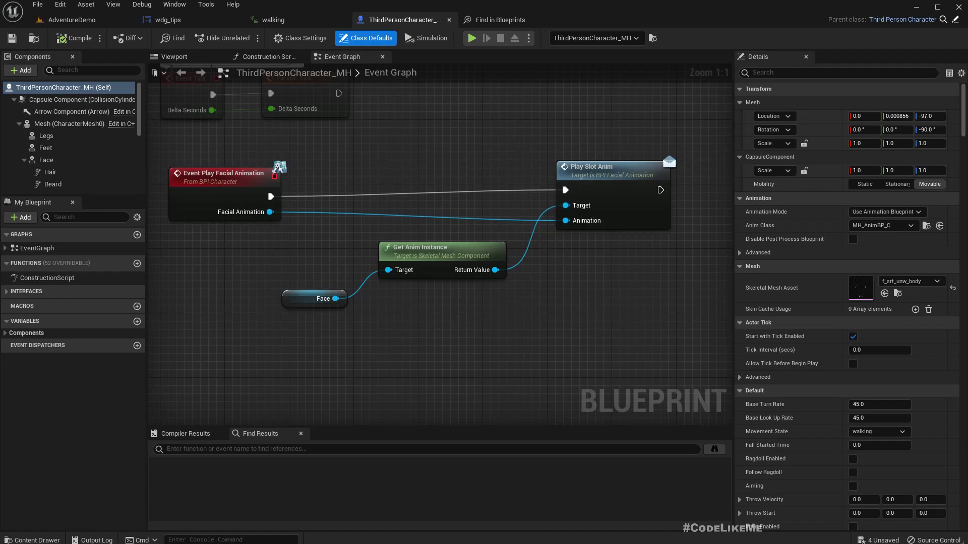
{"action": "left_click", "coordinate": [63, 125]}
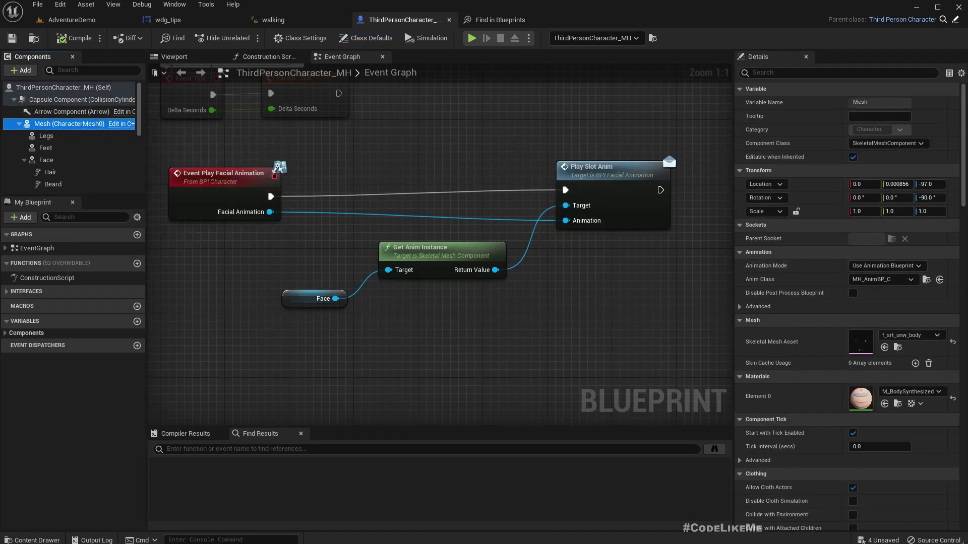
{"action": "left_click", "coordinate": [921, 283]}
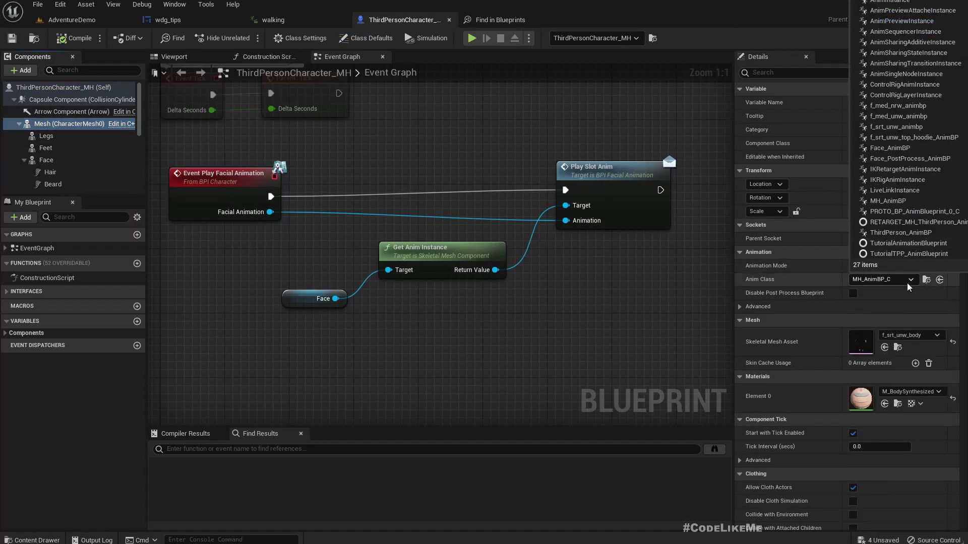
{"action": "left_click", "coordinate": [848, 303]}
{"action": "left_click", "coordinate": [927, 281]}
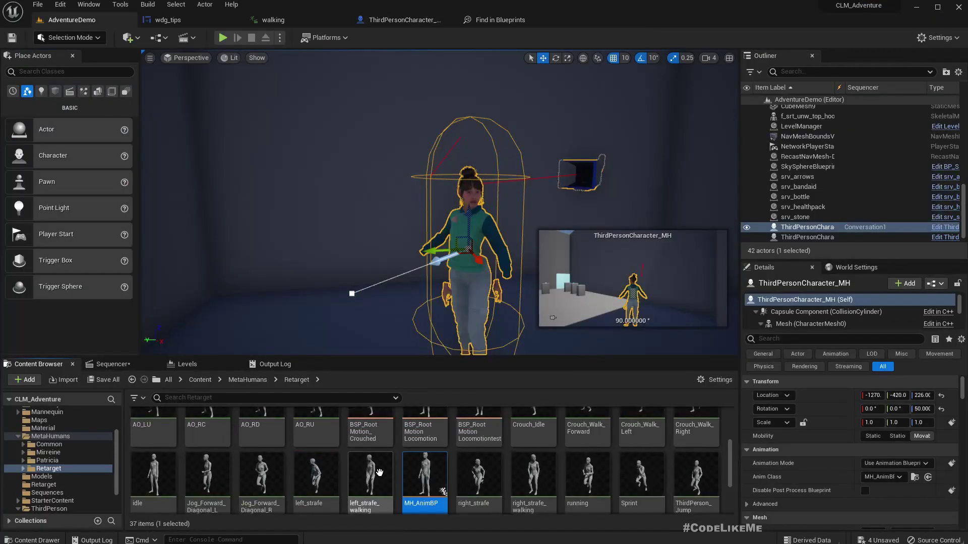
Open MH_AnimBP and pan its AnimGraph to show Default, AO_Look and Blend Poses by bool.
{"action": "double_click", "coordinate": [423, 477]}
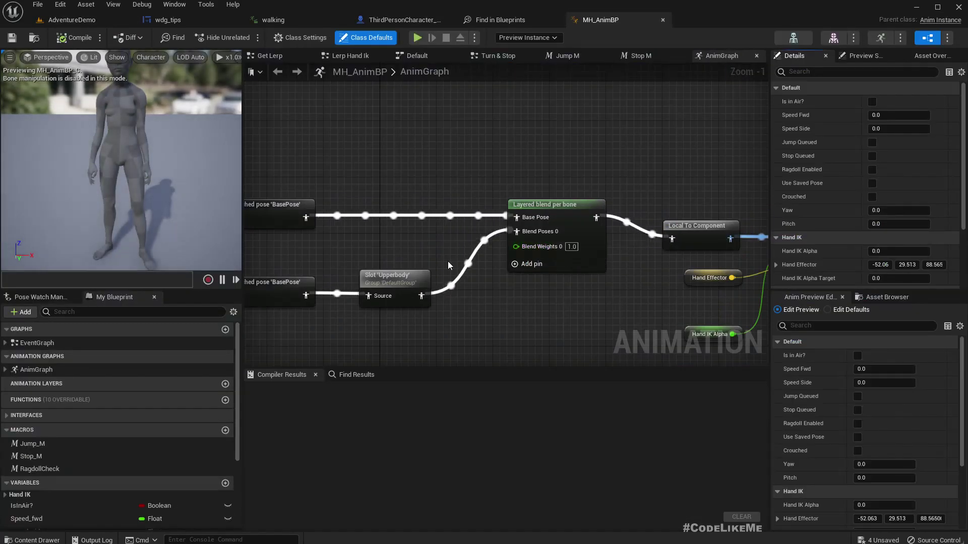
{"action": "scroll", "coordinate": [551, 262], "scroll_direction": "up", "scroll_amount": 3}
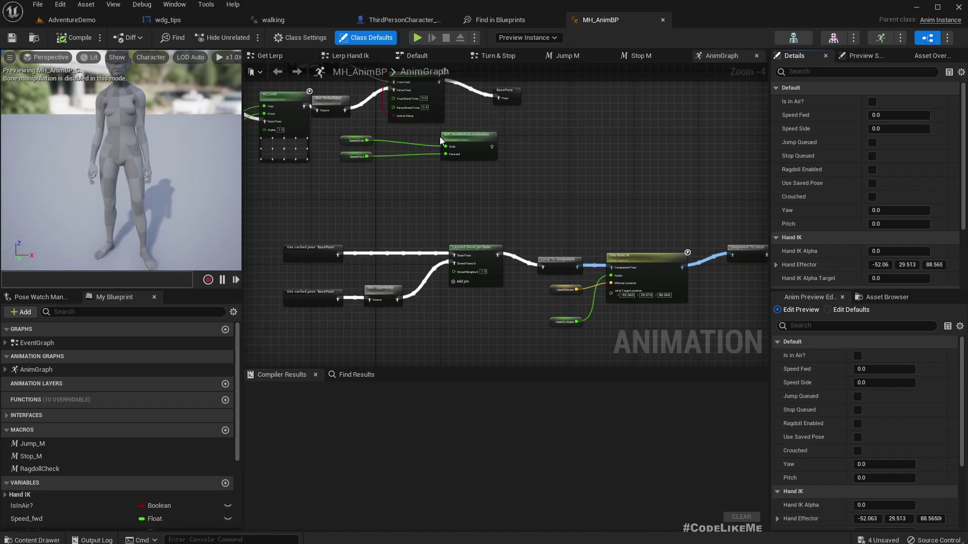
{"action": "right_click_drag", "start_coordinate": [381, 175], "coordinate": [518, 218]}
{"action": "scroll", "coordinate": [421, 143], "scroll_direction": "up", "scroll_amount": 3}
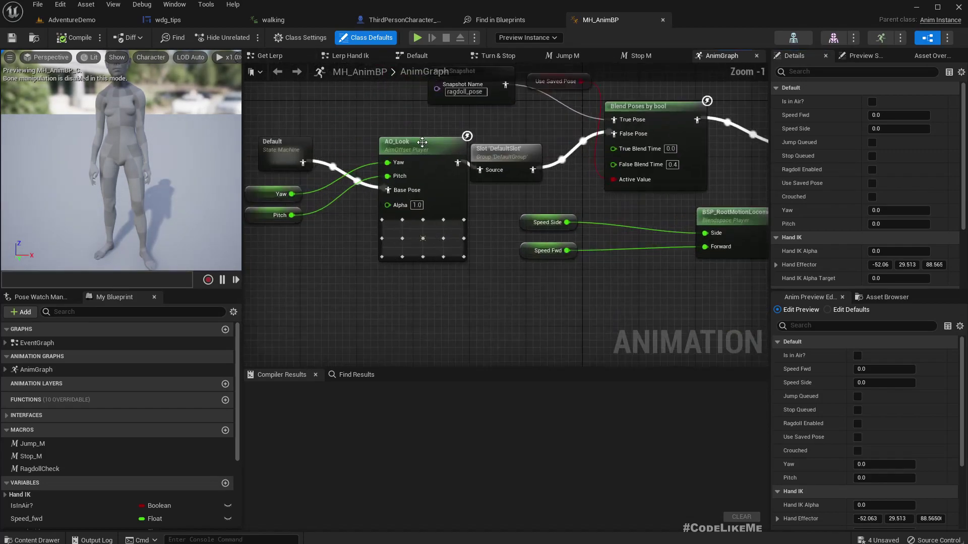
{"action": "scroll", "coordinate": [402, 281], "scroll_direction": "down", "scroll_amount": 4}
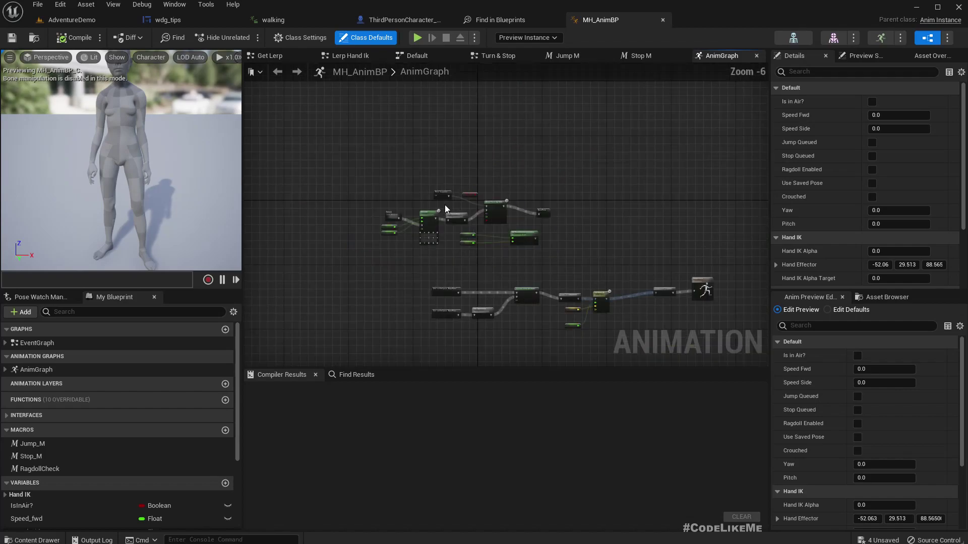
{"action": "scroll", "coordinate": [443, 202], "scroll_direction": "up", "scroll_amount": 3}
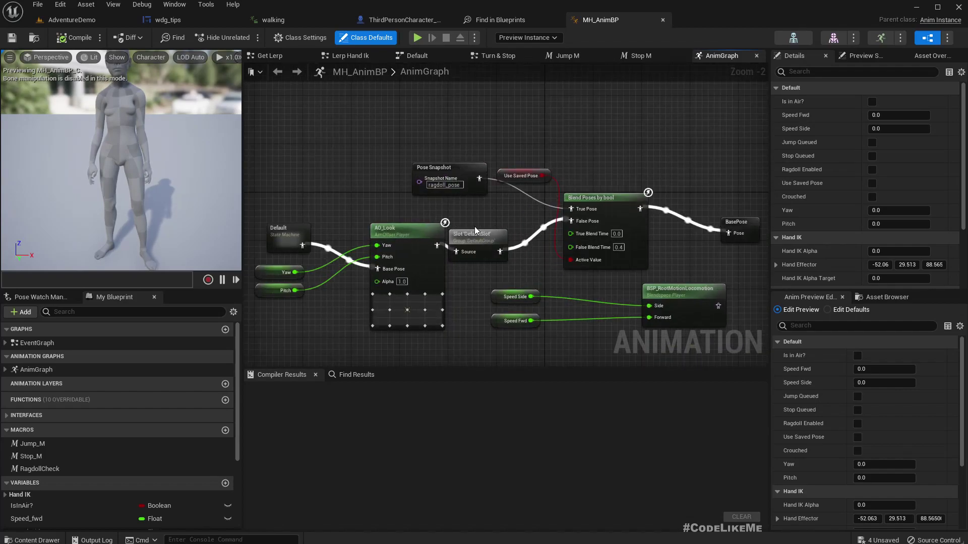
Open the Default state machine, its Idle/Run state and the BSP_RootMotionLocomotion blend space.
{"action": "double_click", "coordinate": [286, 231]}
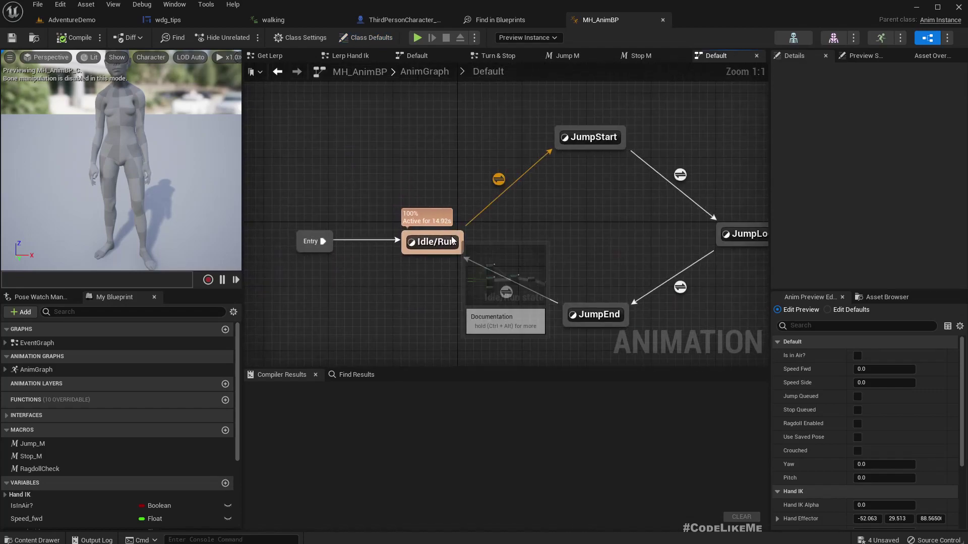
{"action": "double_click", "coordinate": [430, 240]}
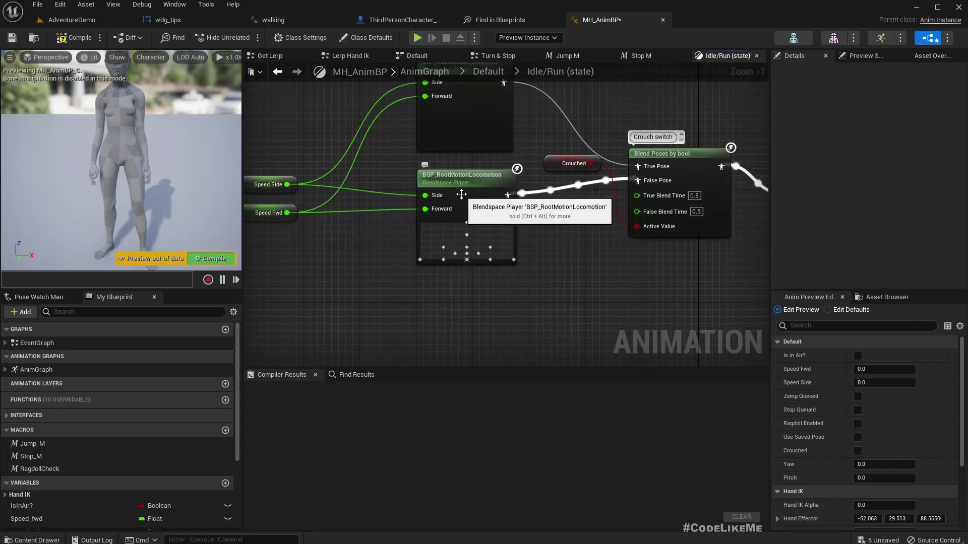
{"action": "left_click", "coordinate": [461, 194]}
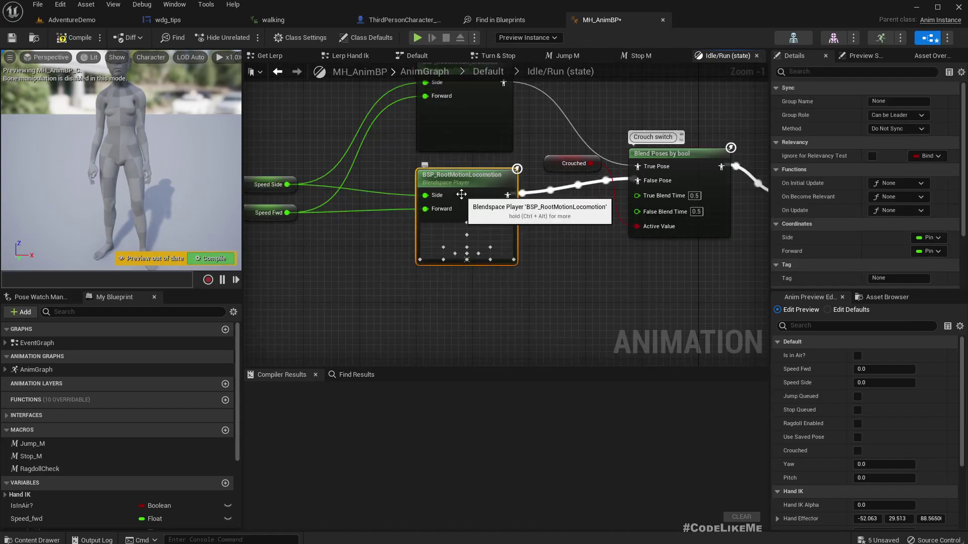
{"action": "double_click", "coordinate": [462, 194]}
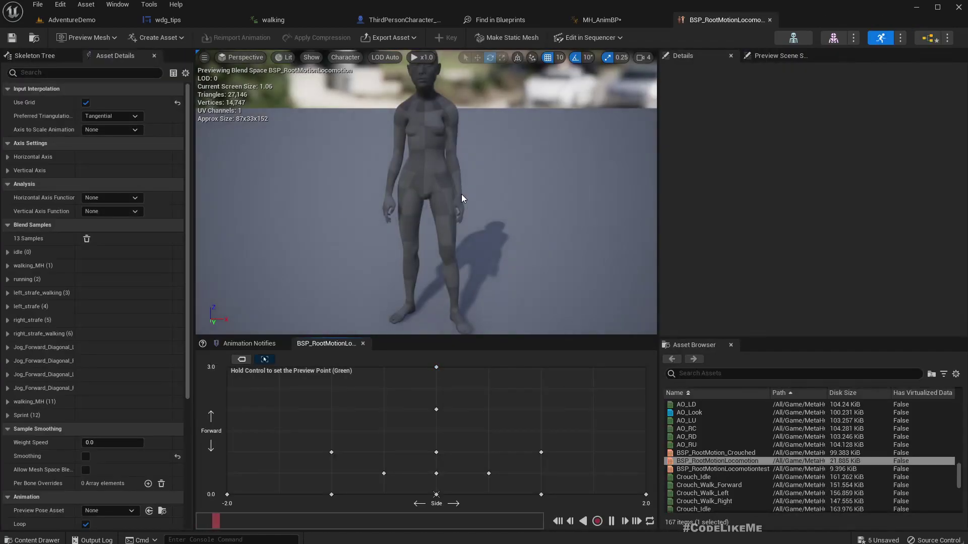
Browse to the sample's walking_MH animation, open it and scroll to Root Motion.
{"action": "right_click", "coordinate": [439, 448]}
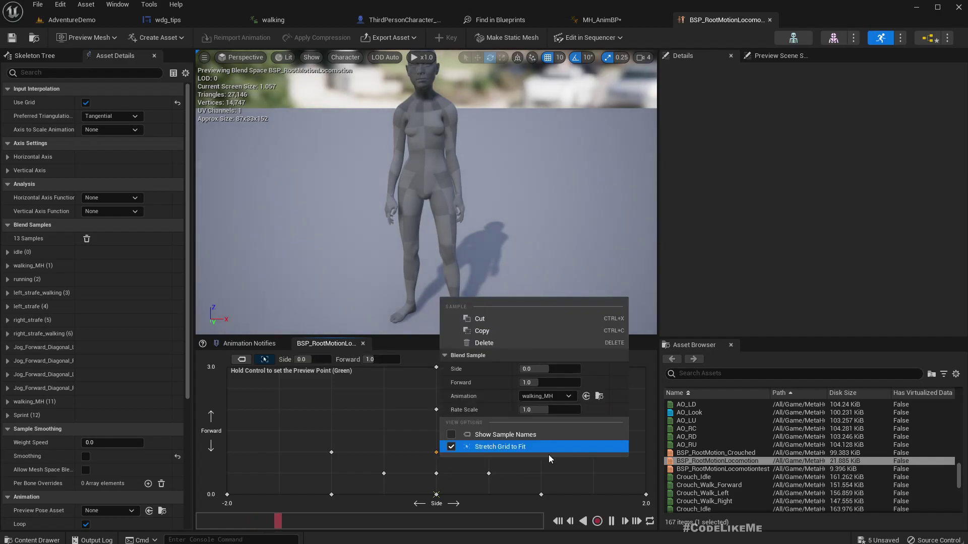
{"action": "left_click", "coordinate": [599, 397]}
{"action": "double_click", "coordinate": [152, 434]}
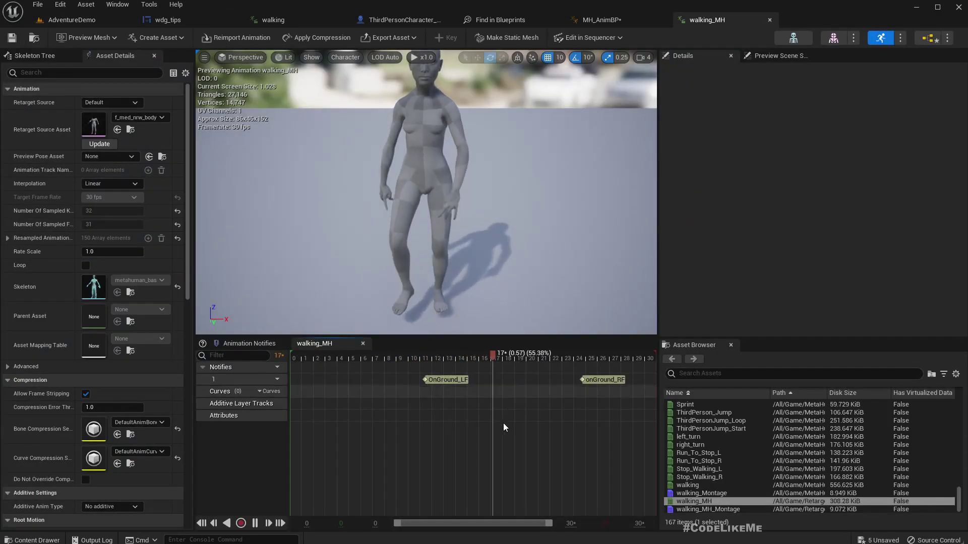
{"action": "scroll", "coordinate": [113, 335], "scroll_direction": "down", "scroll_amount": 2}
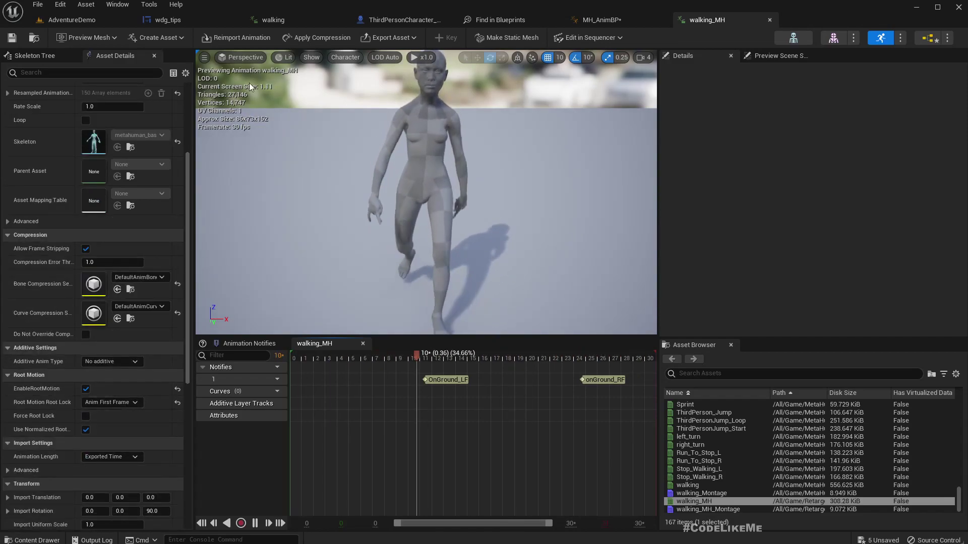
Navigate MH_AnimBP from the Idle/Run graph back up to the main AnimGraph.
{"action": "left_click", "coordinate": [34, 37]}
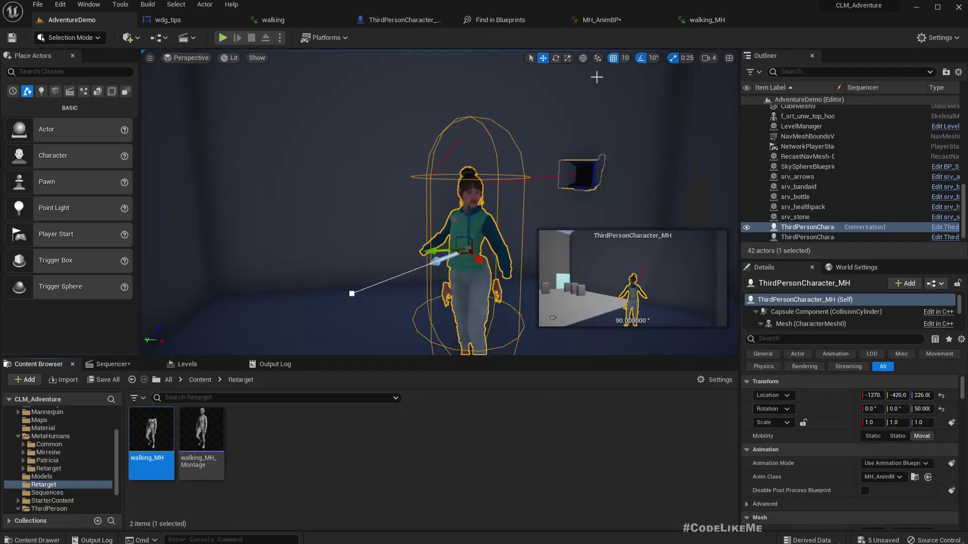
{"action": "left_click", "coordinate": [602, 20]}
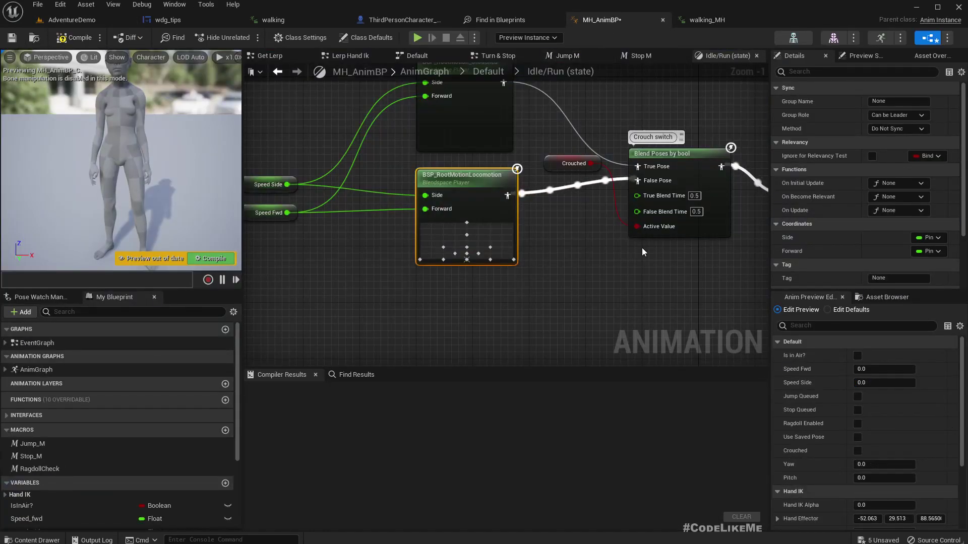
{"action": "right_click_drag", "start_coordinate": [642, 247], "coordinate": [506, 204]}
{"action": "left_click", "coordinate": [486, 71]}
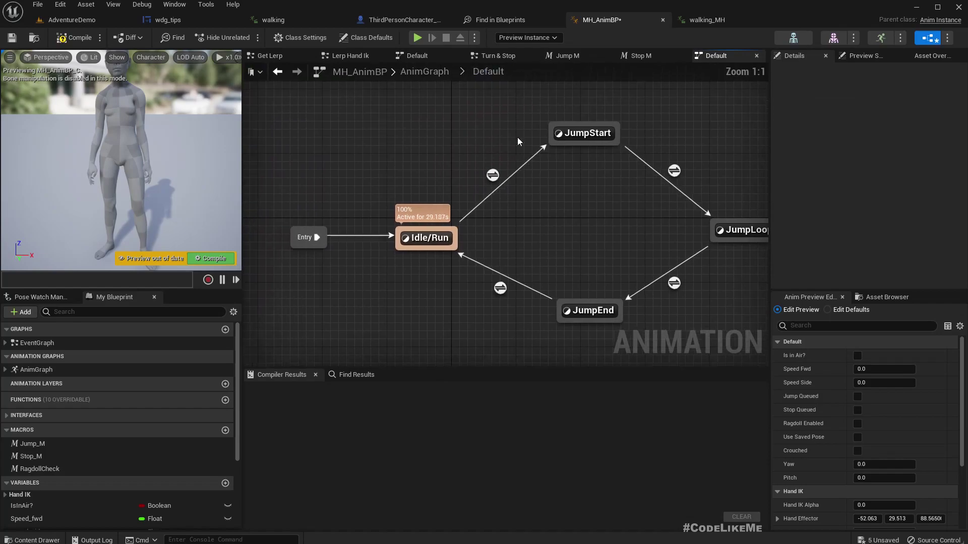
{"action": "left_click", "coordinate": [425, 71]}
Enable Blend Root Motion Based on Root Bone on Layered blend per bone and compile.
{"action": "right_click_drag", "start_coordinate": [443, 274], "coordinate": [533, 273]}
{"action": "scroll", "coordinate": [488, 301], "scroll_direction": "up", "scroll_amount": 2}
{"action": "left_click", "coordinate": [497, 219]}
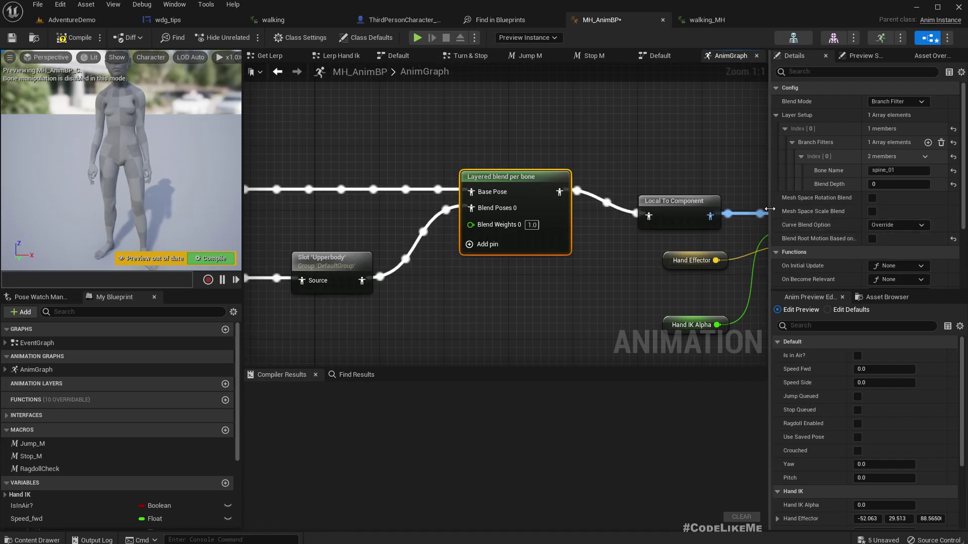
{"action": "left_click_drag", "start_coordinate": [770, 231], "coordinate": [754, 233]}
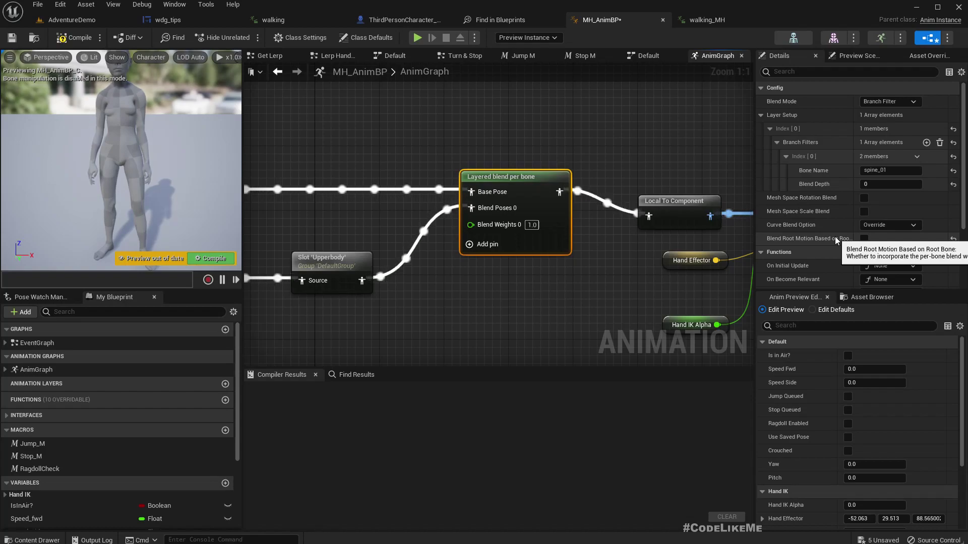
{"action": "left_click", "coordinate": [864, 239]}
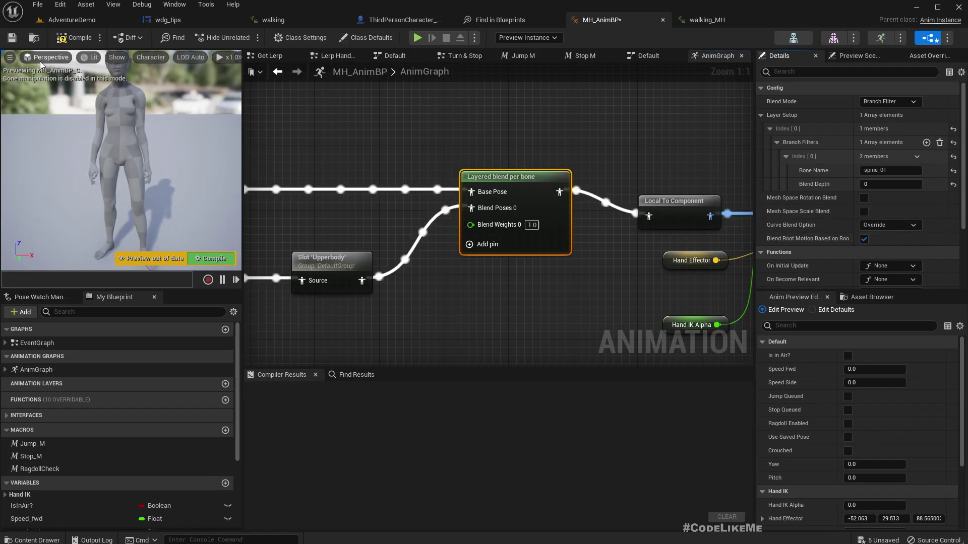
{"action": "left_click", "coordinate": [74, 37]}
Playtest AdventureDemo, walking the character forward, then stop and return to MH_AnimBP.
{"action": "left_click", "coordinate": [71, 20]}
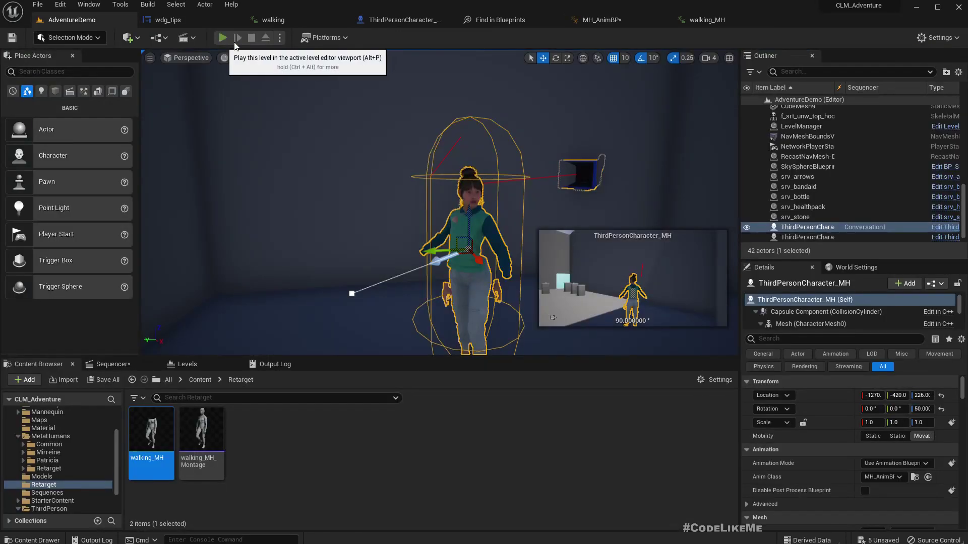
{"action": "left_click", "coordinate": [223, 38]}
{"action": "key", "text": "w"}
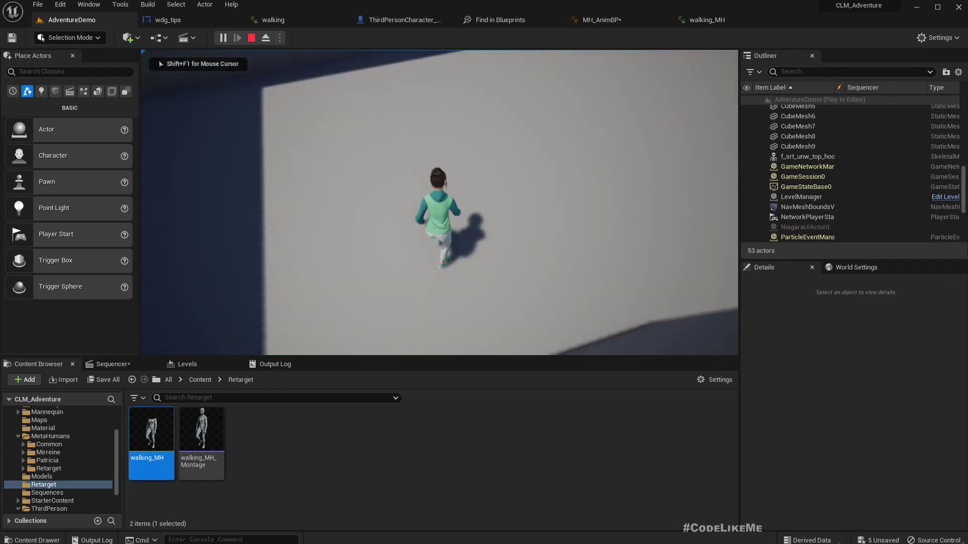
{"action": "key", "text": "w"}
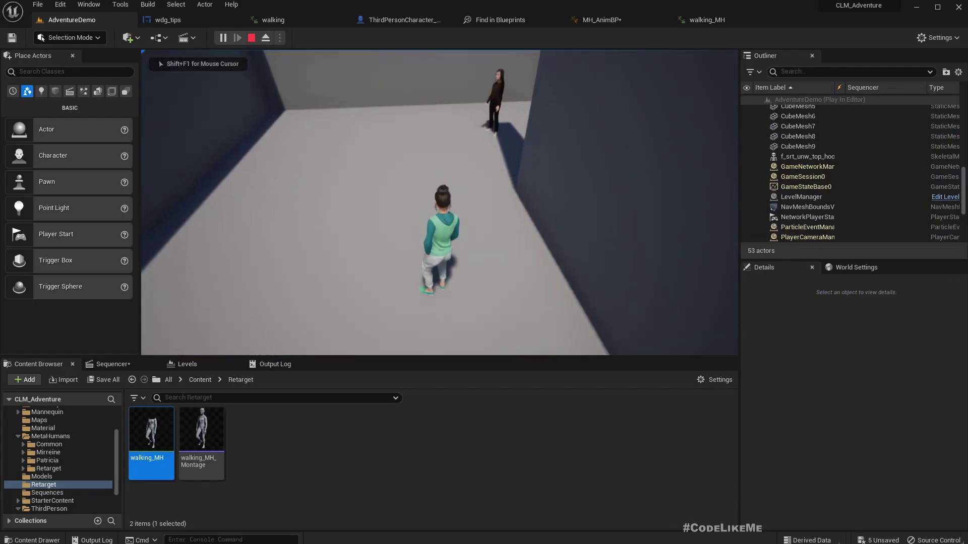
{"action": "key", "text": "Escape"}
{"action": "left_click", "coordinate": [596, 20]}
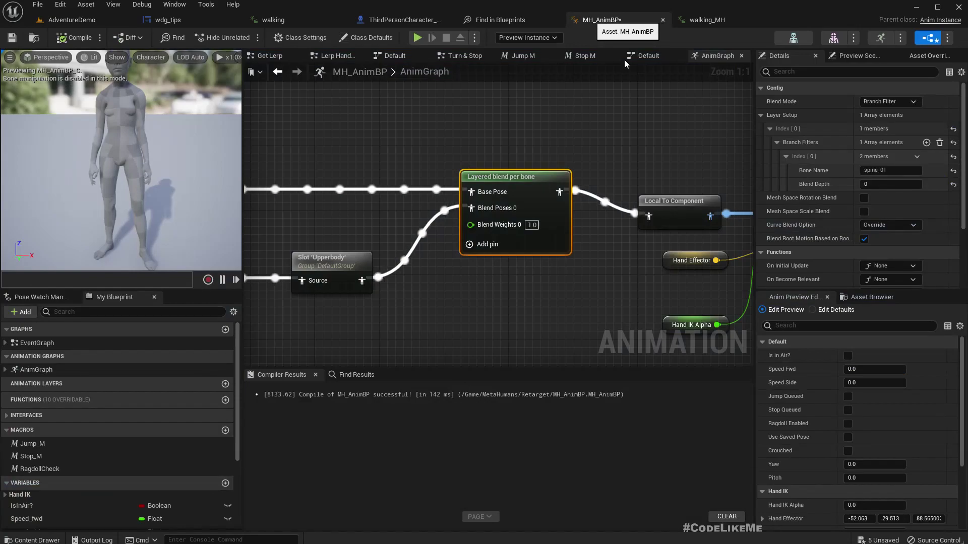
Untick root-motion blending, search the blueprint for SLOT and open Jump M's Play Slot node.
{"action": "left_click", "coordinate": [864, 239]}
{"action": "scroll", "coordinate": [565, 152], "scroll_direction": "down", "scroll_amount": 2}
{"action": "left_click", "coordinate": [363, 376]}
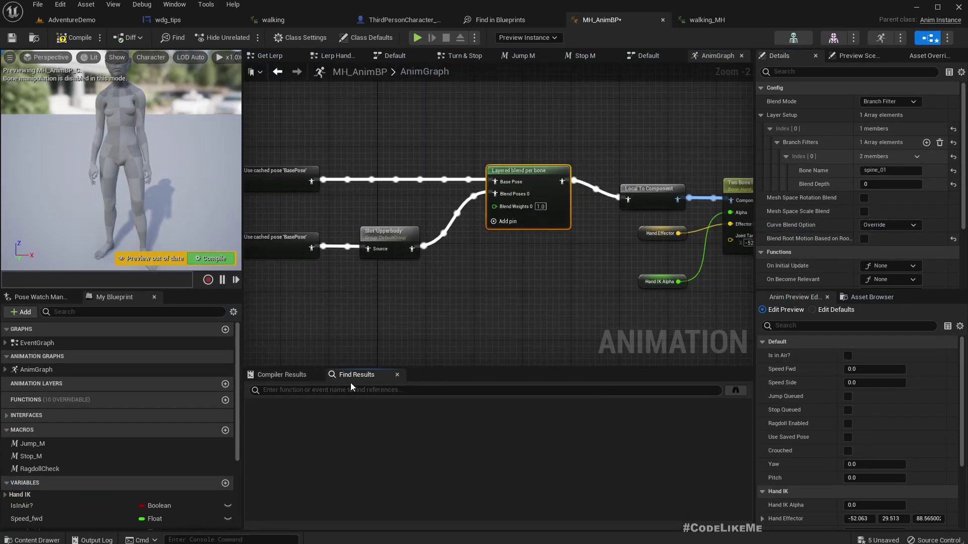
{"action": "type", "text": "SLOT"}
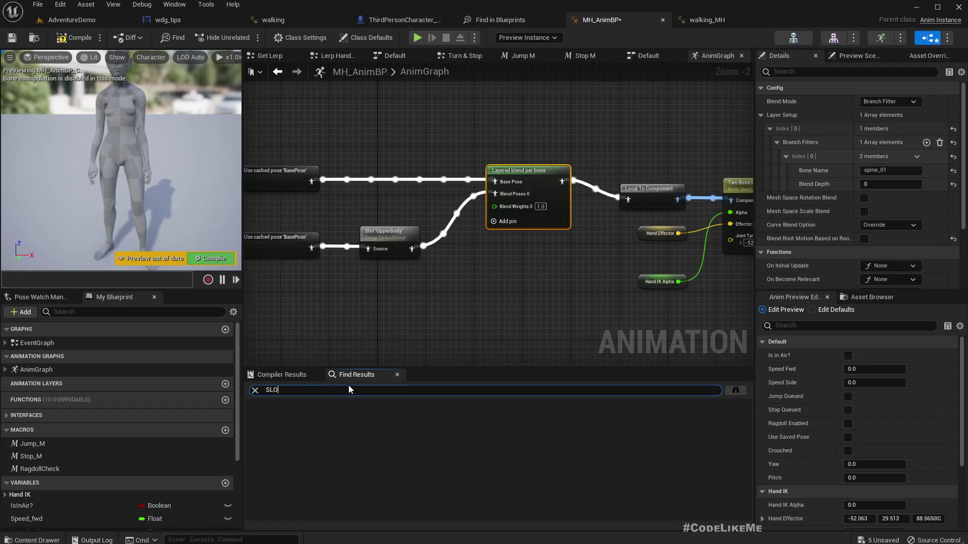
{"action": "key", "text": "Return"}
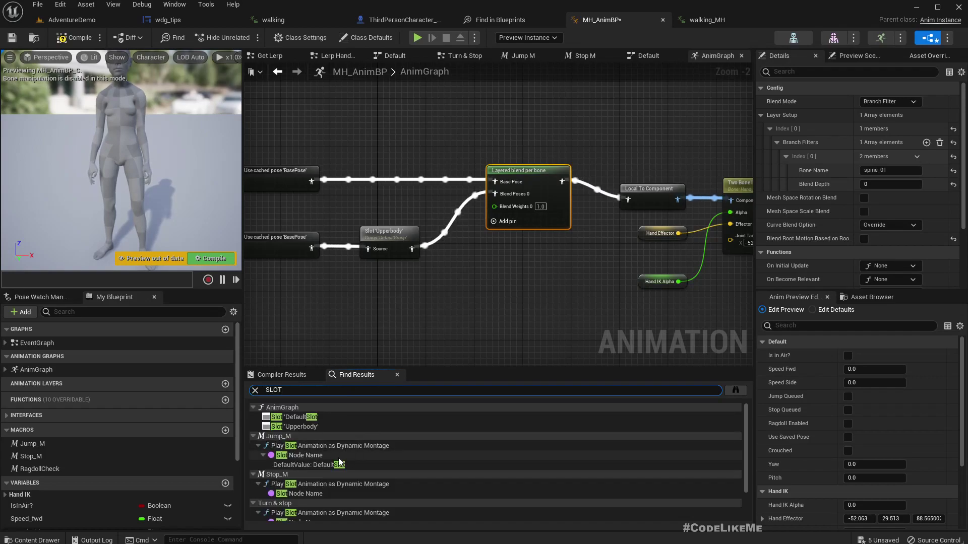
{"action": "double_click", "coordinate": [326, 447]}
Inspect the Play Slot montage node in Jump M, then select the Floor in AdventureDemo.
{"action": "scroll", "coordinate": [445, 273], "scroll_direction": "down", "scroll_amount": 5}
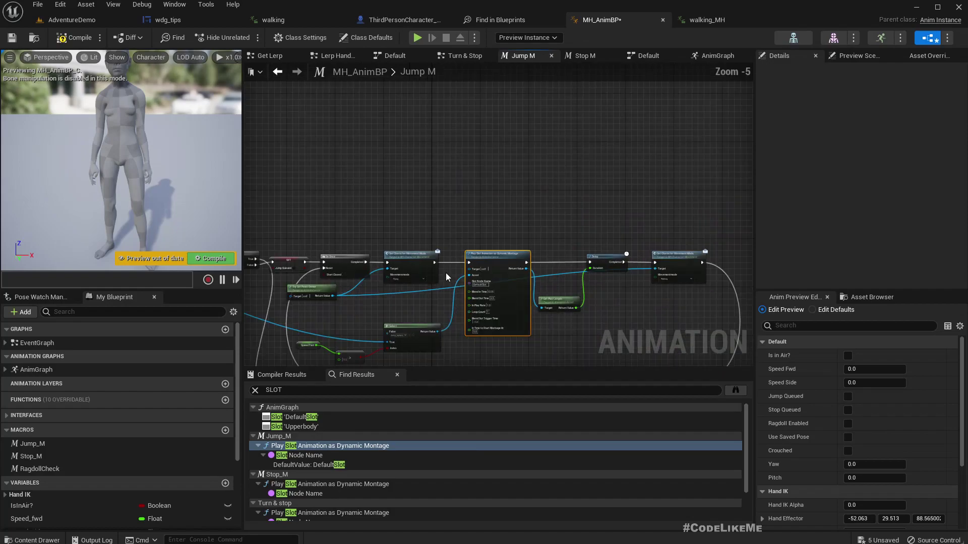
{"action": "scroll", "coordinate": [446, 273], "scroll_direction": "up", "scroll_amount": 3}
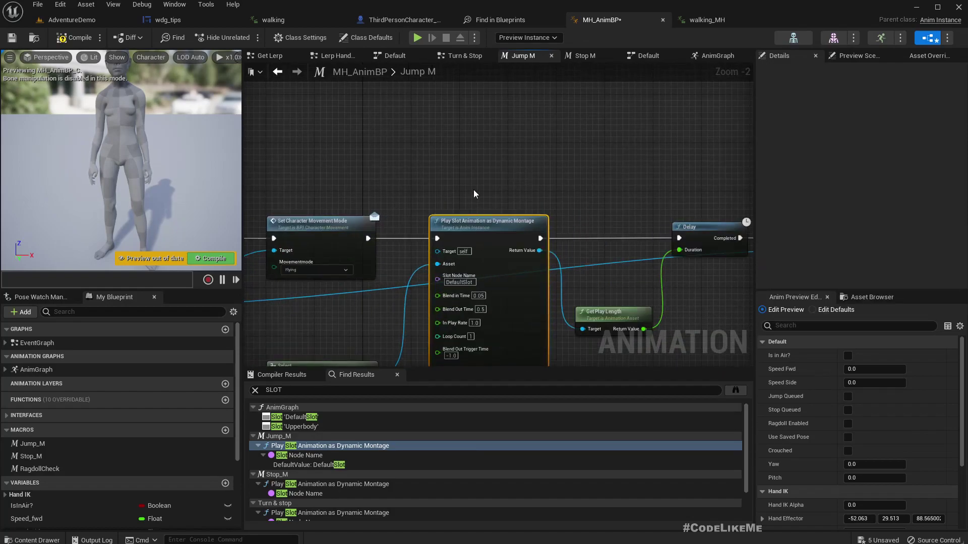
{"action": "scroll", "coordinate": [473, 194], "scroll_direction": "down", "scroll_amount": 3}
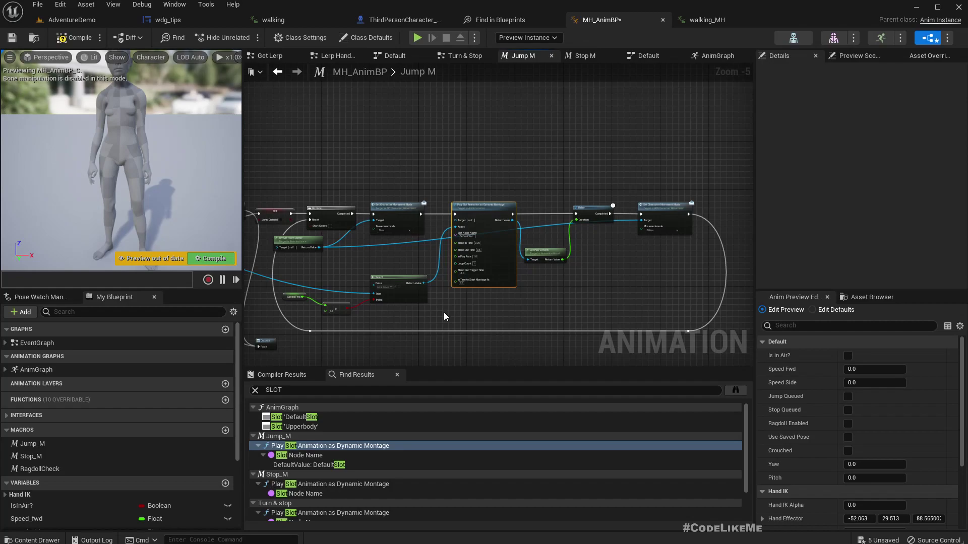
{"action": "right_click_drag", "start_coordinate": [443, 312], "coordinate": [466, 309]}
{"action": "scroll", "coordinate": [495, 288], "scroll_direction": "up", "scroll_amount": 3}
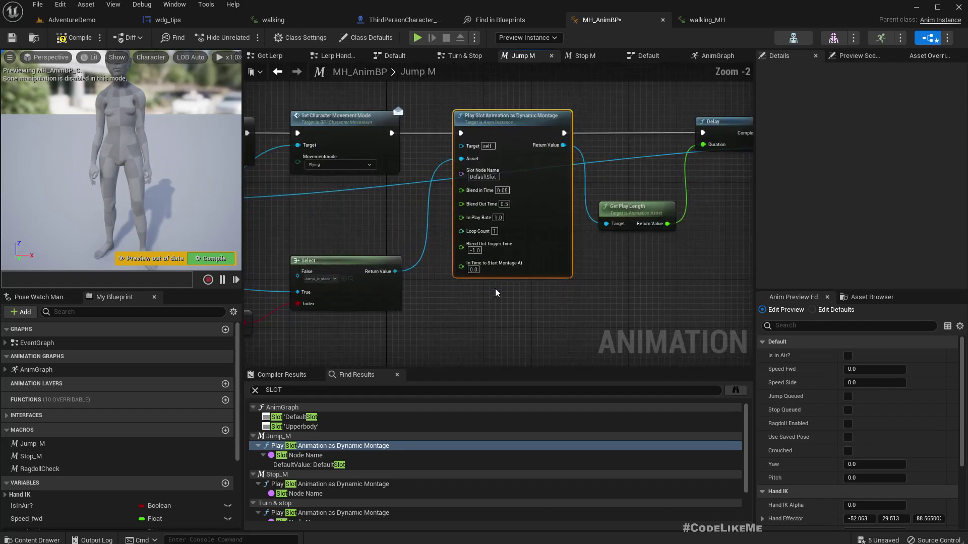
{"action": "scroll", "coordinate": [495, 291], "scroll_direction": "down", "scroll_amount": 3}
{"action": "scroll", "coordinate": [502, 240], "scroll_direction": "up", "scroll_amount": 4}
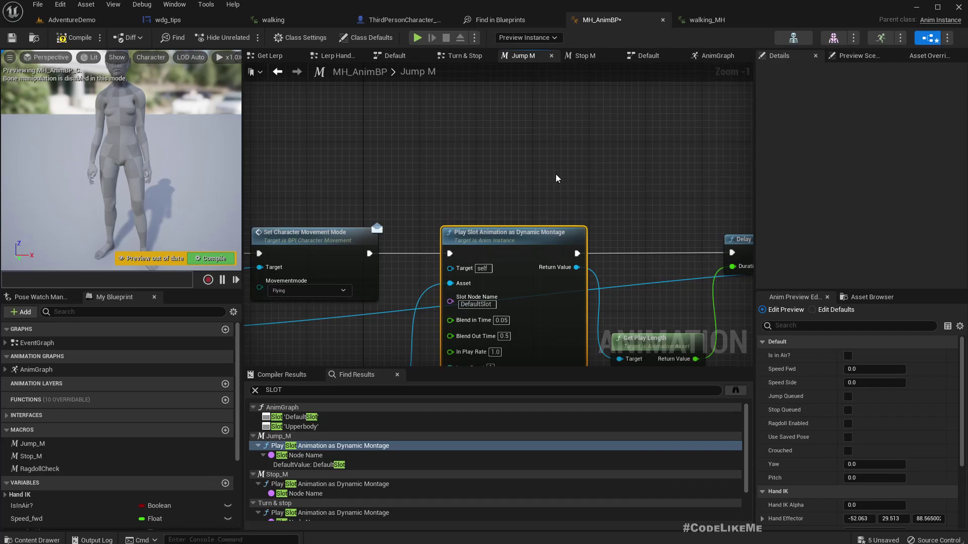
{"action": "scroll", "coordinate": [555, 173], "scroll_direction": "down", "scroll_amount": 2}
{"action": "left_click", "coordinate": [67, 20]}
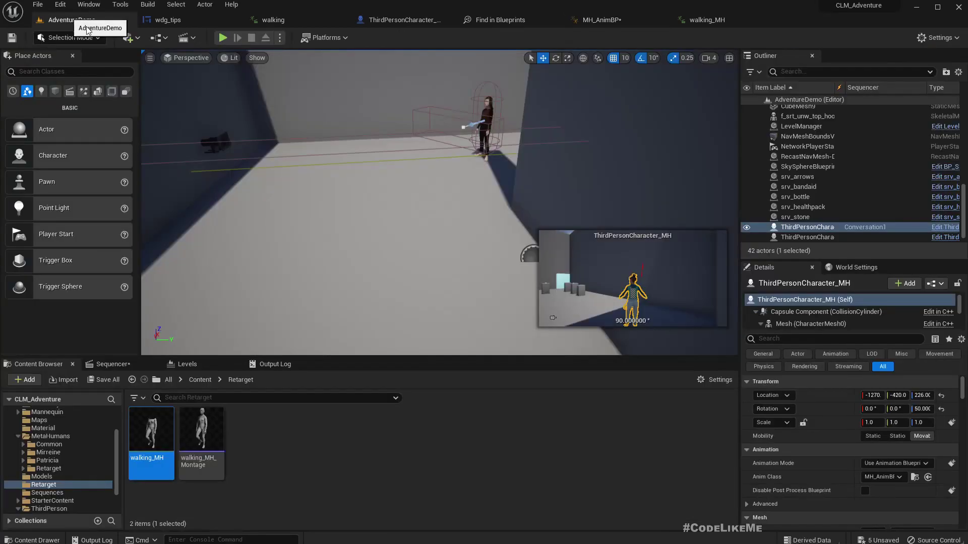
{"action": "left_click", "coordinate": [553, 317]}
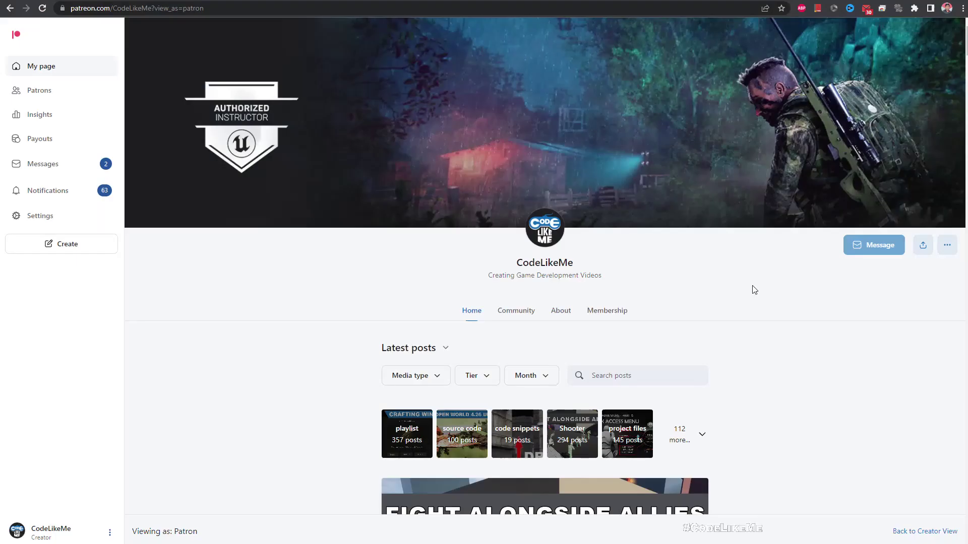
Scroll down the CodeLikeMe Patreon posts feed to the Stylized Clouds entry.
{"action": "scroll", "coordinate": [751, 287], "scroll_direction": "down", "scroll_amount": 6}
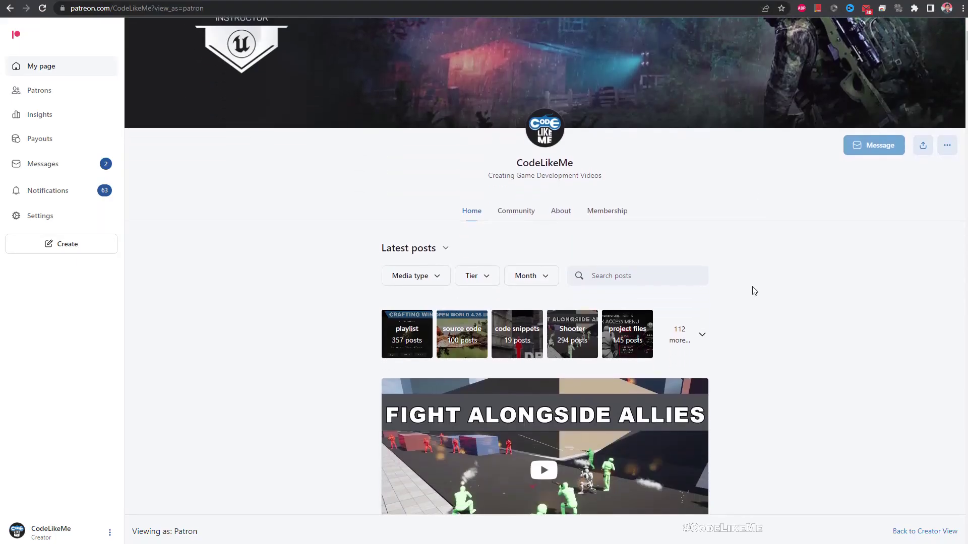
{"action": "scroll", "coordinate": [753, 290], "scroll_direction": "down", "scroll_amount": 19}
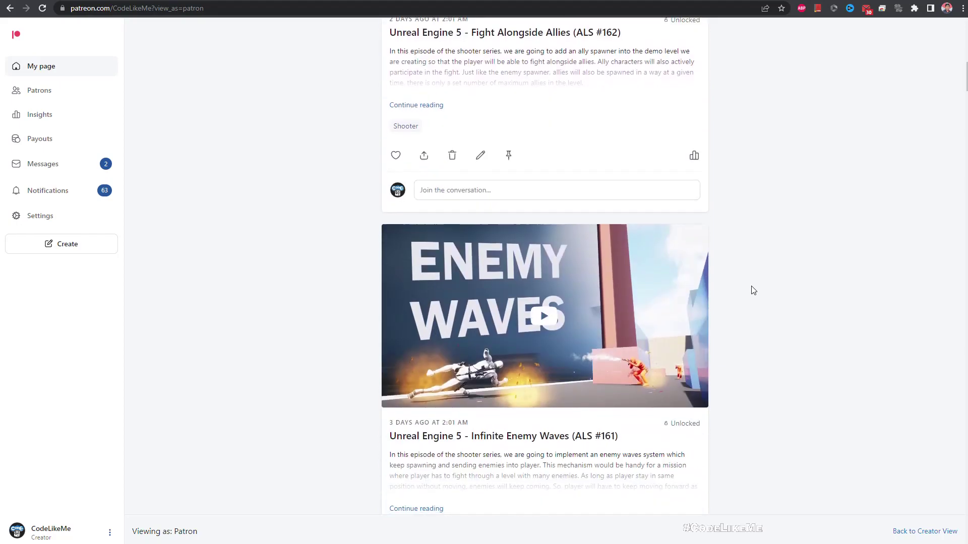
{"action": "scroll", "coordinate": [752, 291], "scroll_direction": "down", "scroll_amount": 10}
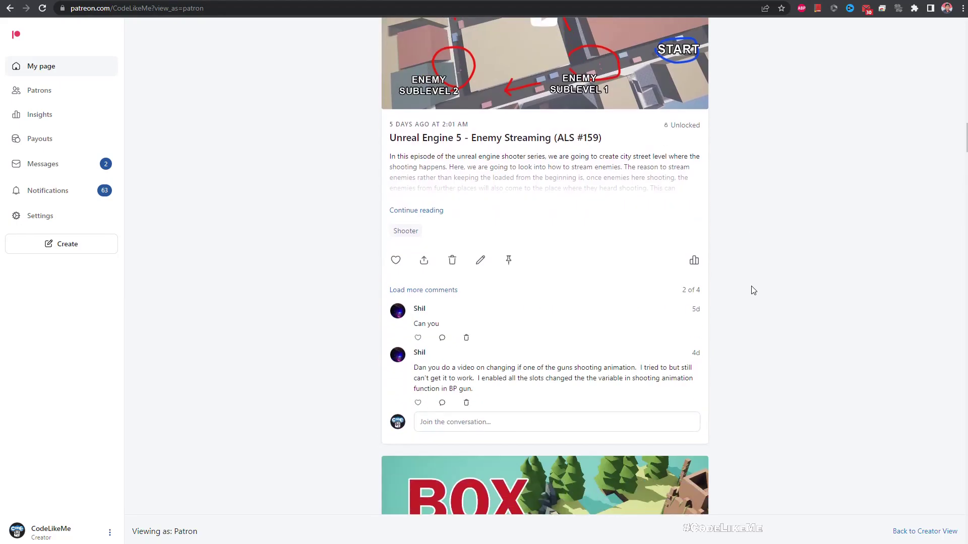
{"action": "scroll", "coordinate": [753, 291], "scroll_direction": "down", "scroll_amount": 20}
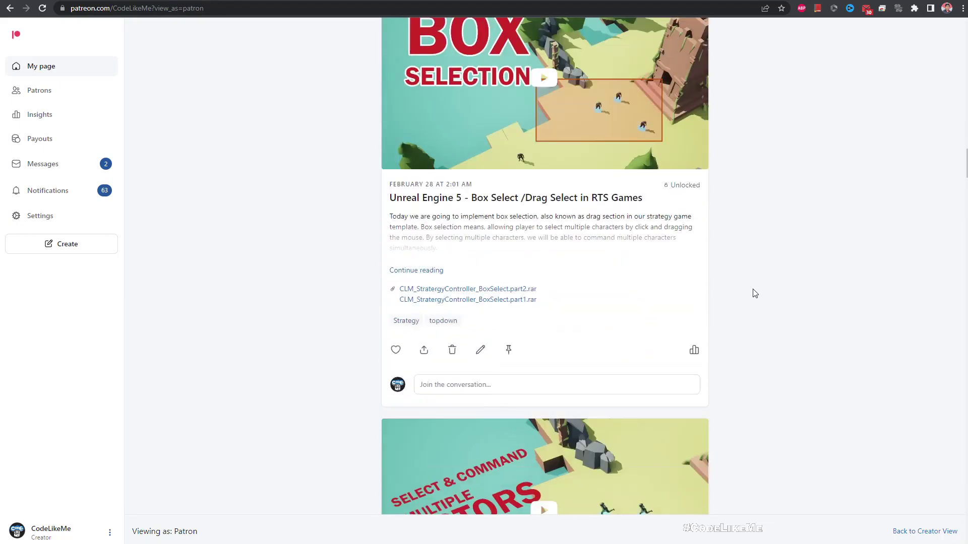
{"action": "scroll", "coordinate": [755, 294], "scroll_direction": "down", "scroll_amount": 20}
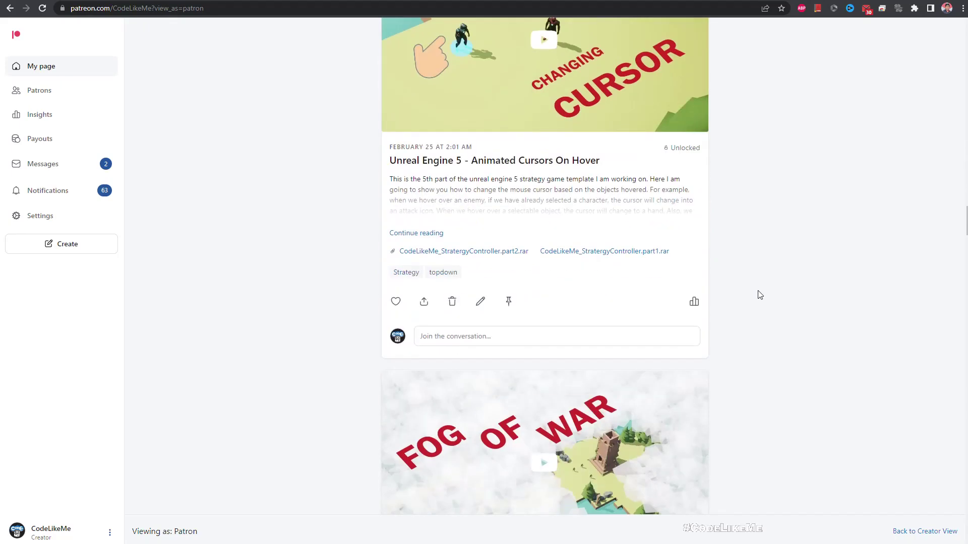
{"action": "scroll", "coordinate": [781, 299], "scroll_direction": "down", "scroll_amount": 15}
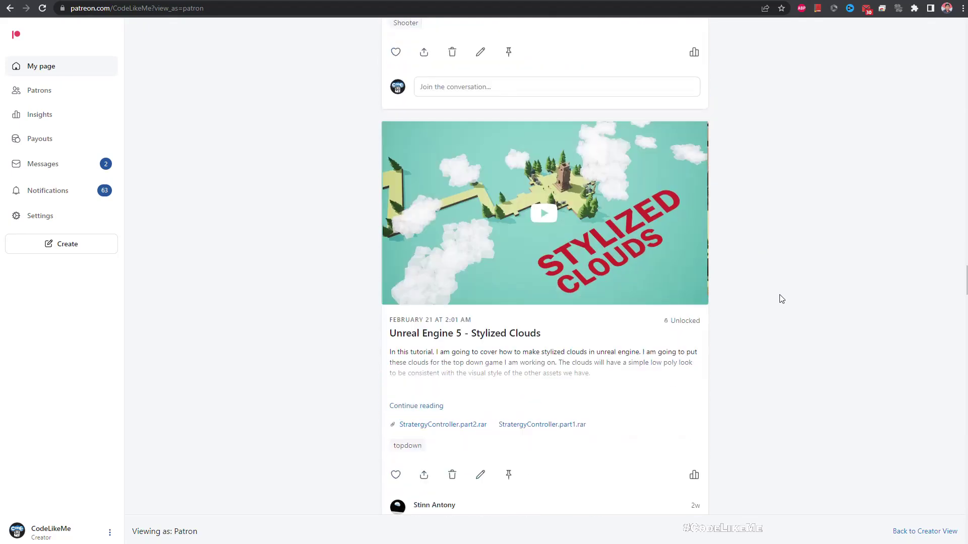